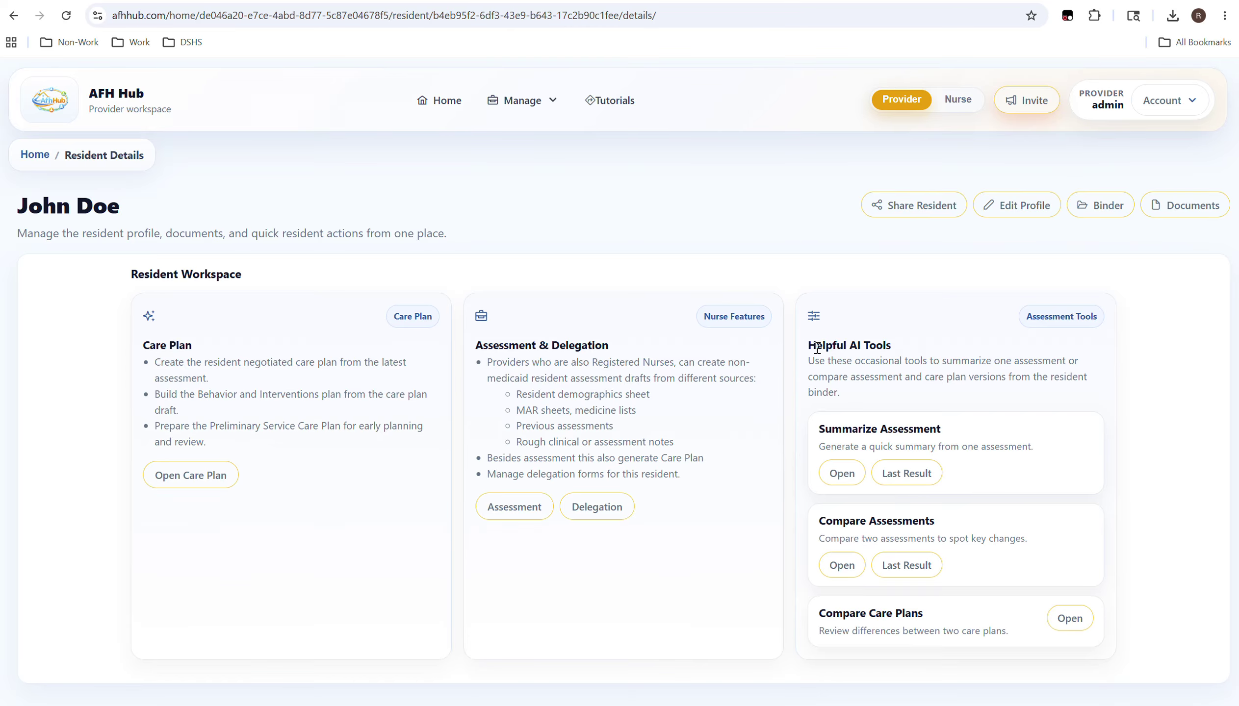
Open the Summarize Assessment tool, choose the non-current v1 binder assessment, and close the tool without generating a summary.
scroll(880, 390, down, 1)
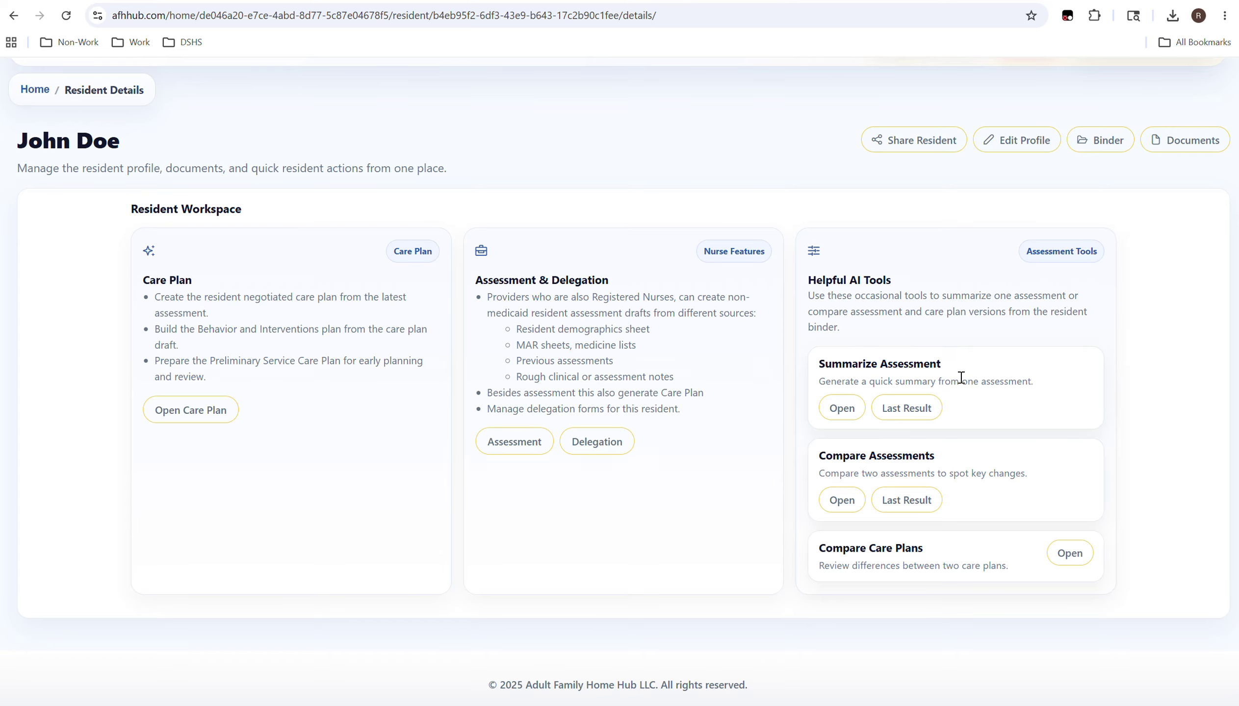
click(842, 409)
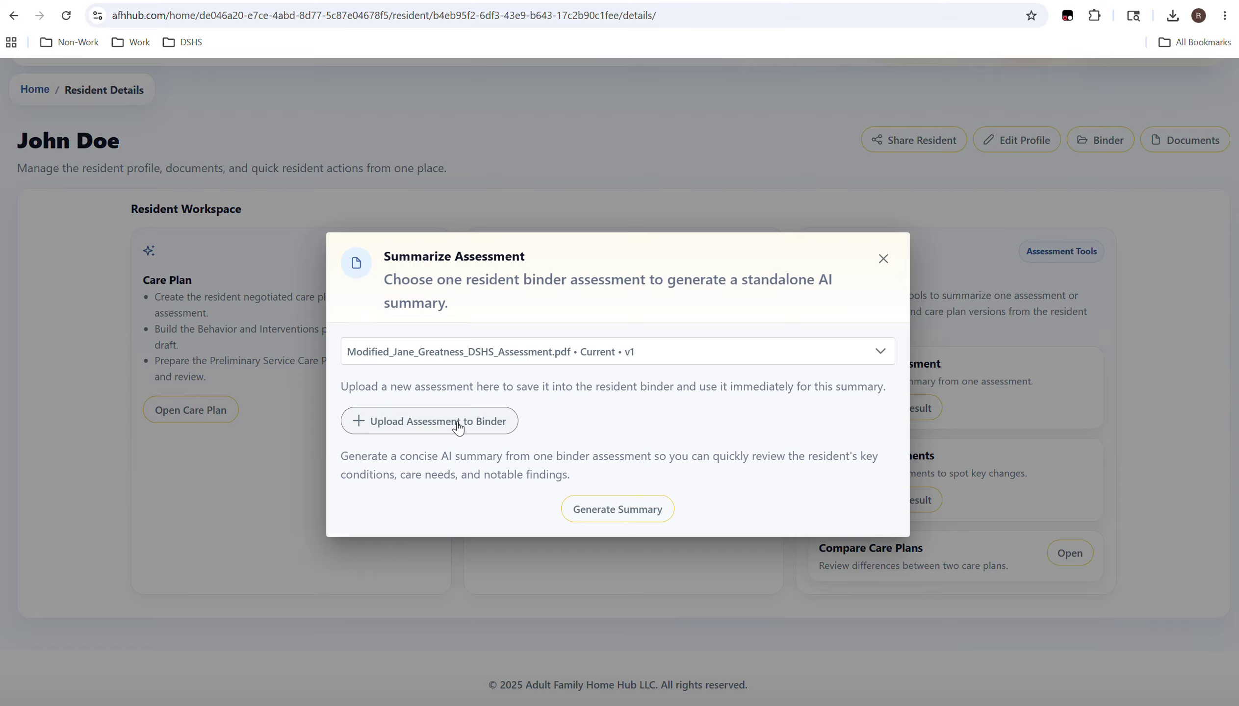
click(562, 351)
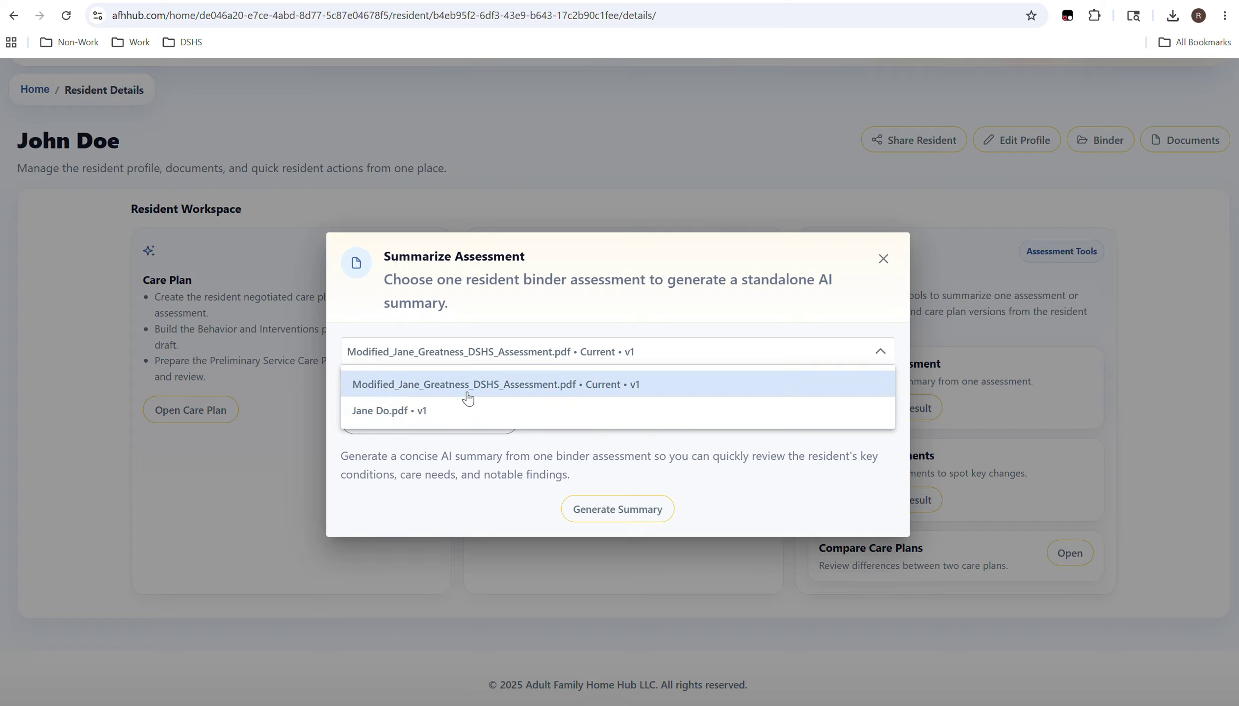
click(547, 419)
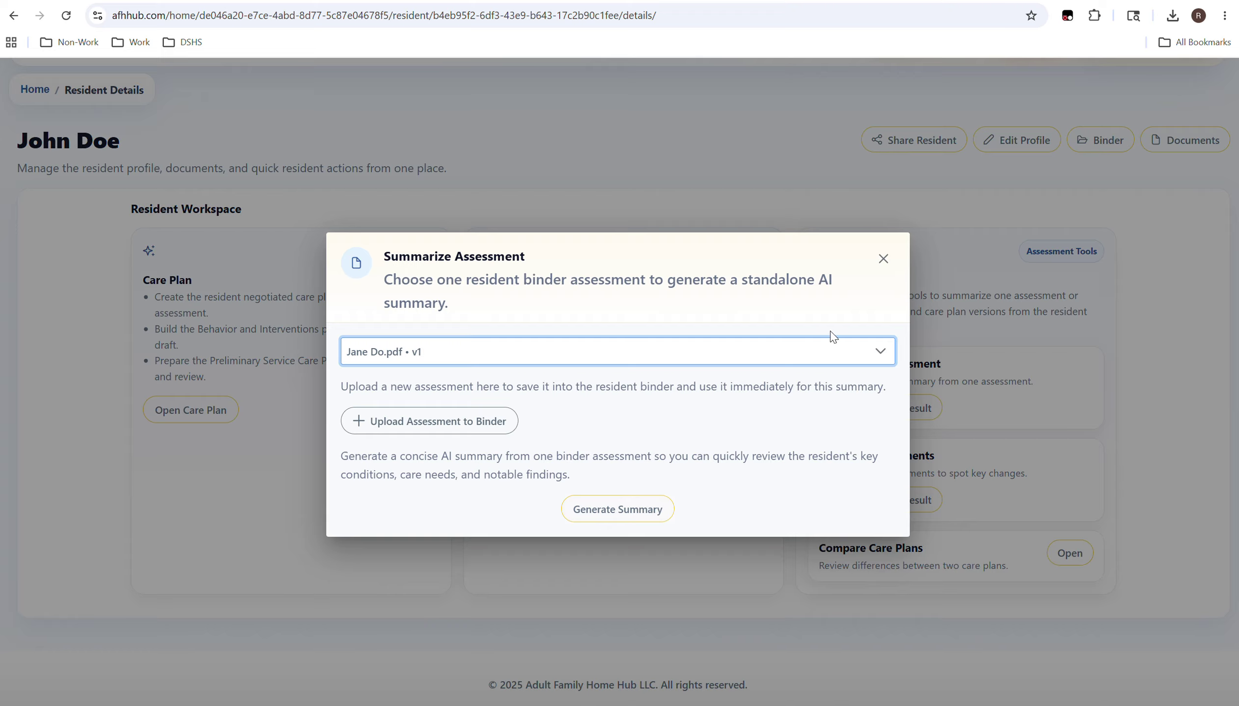
click(884, 259)
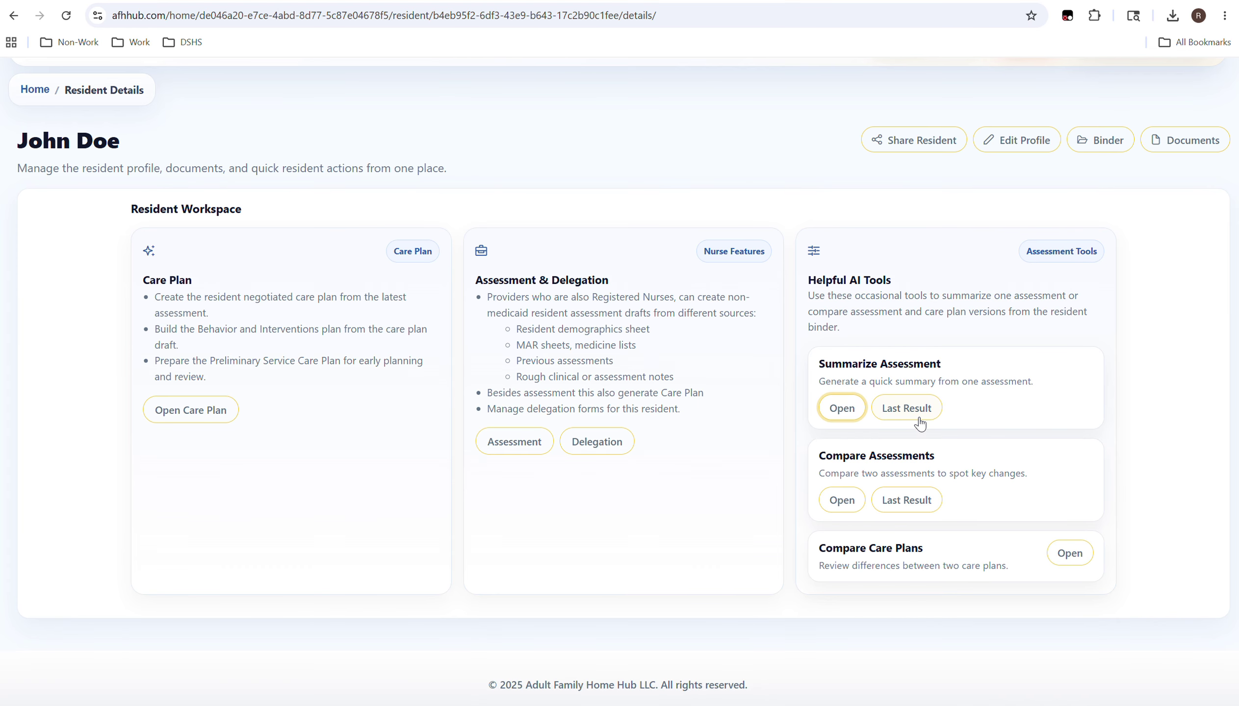
Open the last Summarize Assessment result and read the Provider Care Summary, including overall condition, biggest care needs and top safety concerns.
click(906, 411)
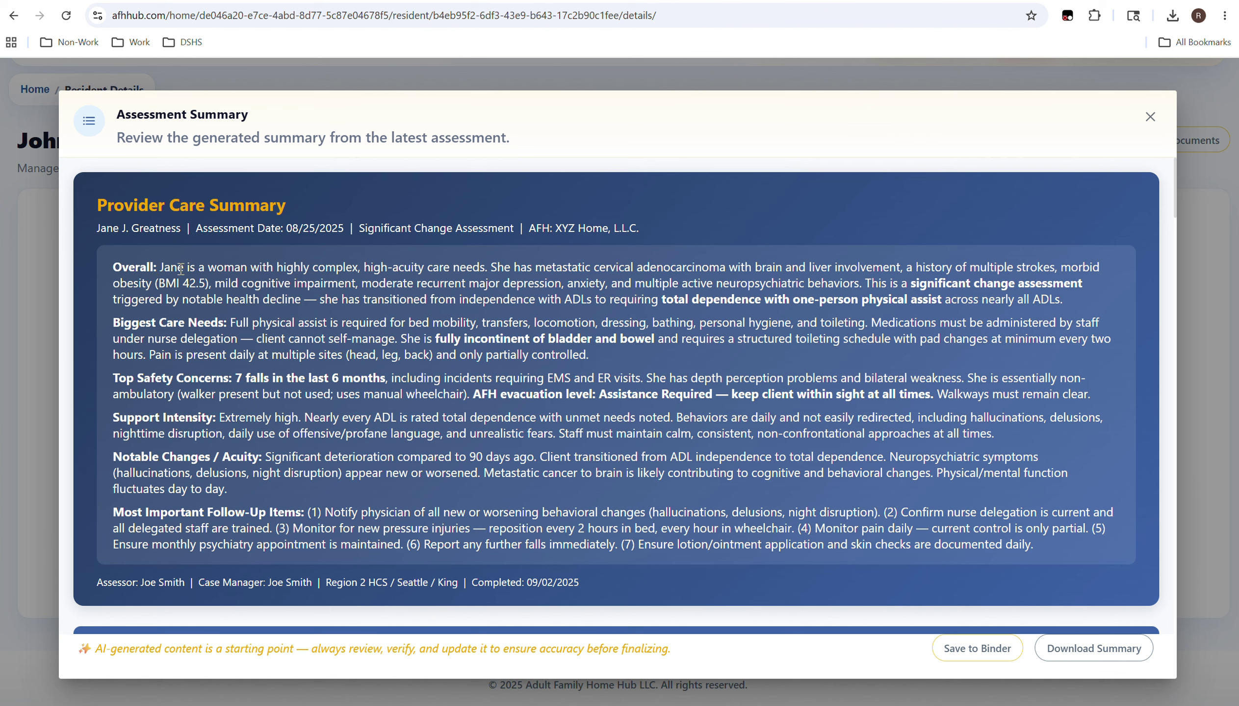
drag(181, 269, 410, 270)
click(409, 270)
drag(229, 323, 564, 323)
click(565, 325)
scroll(255, 341, down, 1)
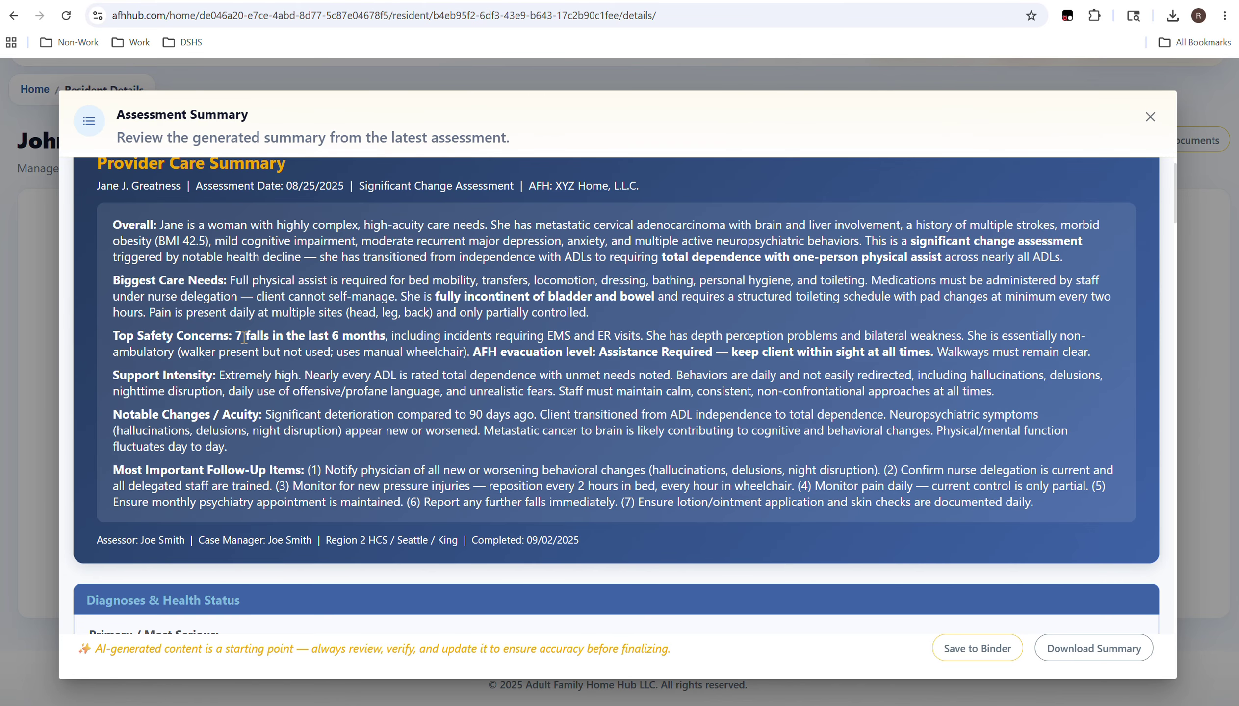
drag(238, 338, 407, 337)
scroll(407, 338, down, 4)
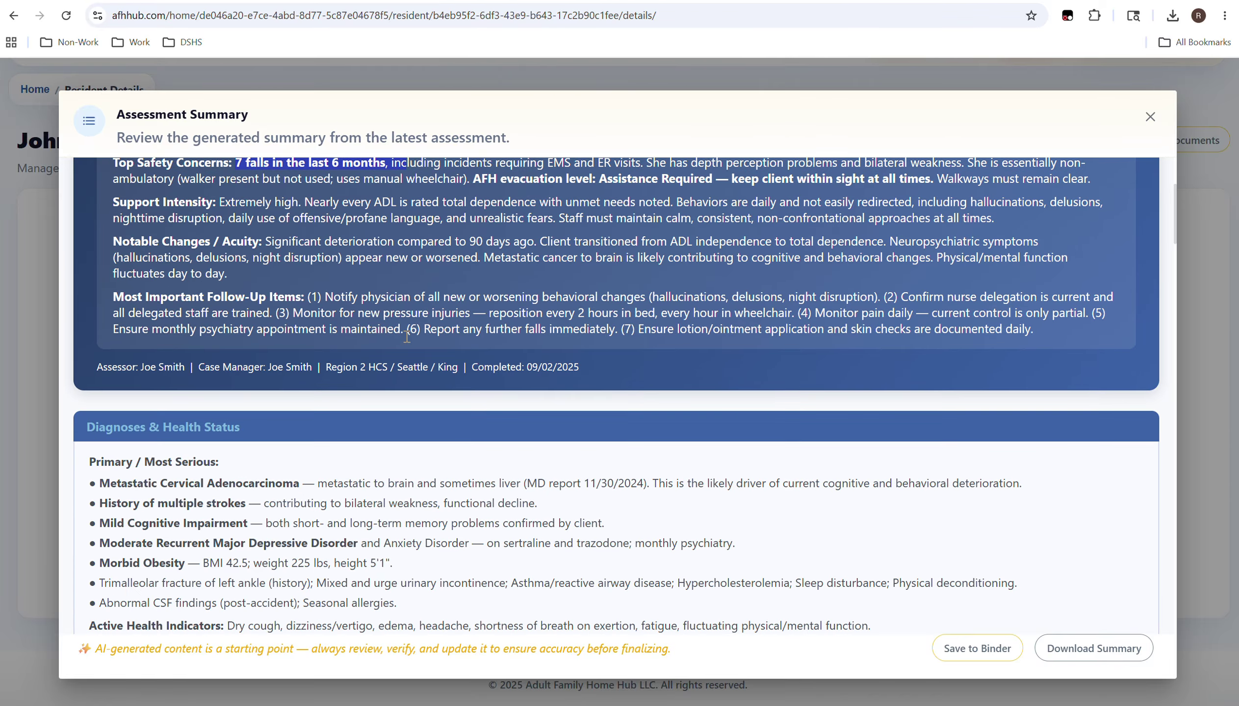
Review the Diagnoses & Health Status and Safety & Fall Risk sections of the assessment summary.
scroll(407, 337, down, 3)
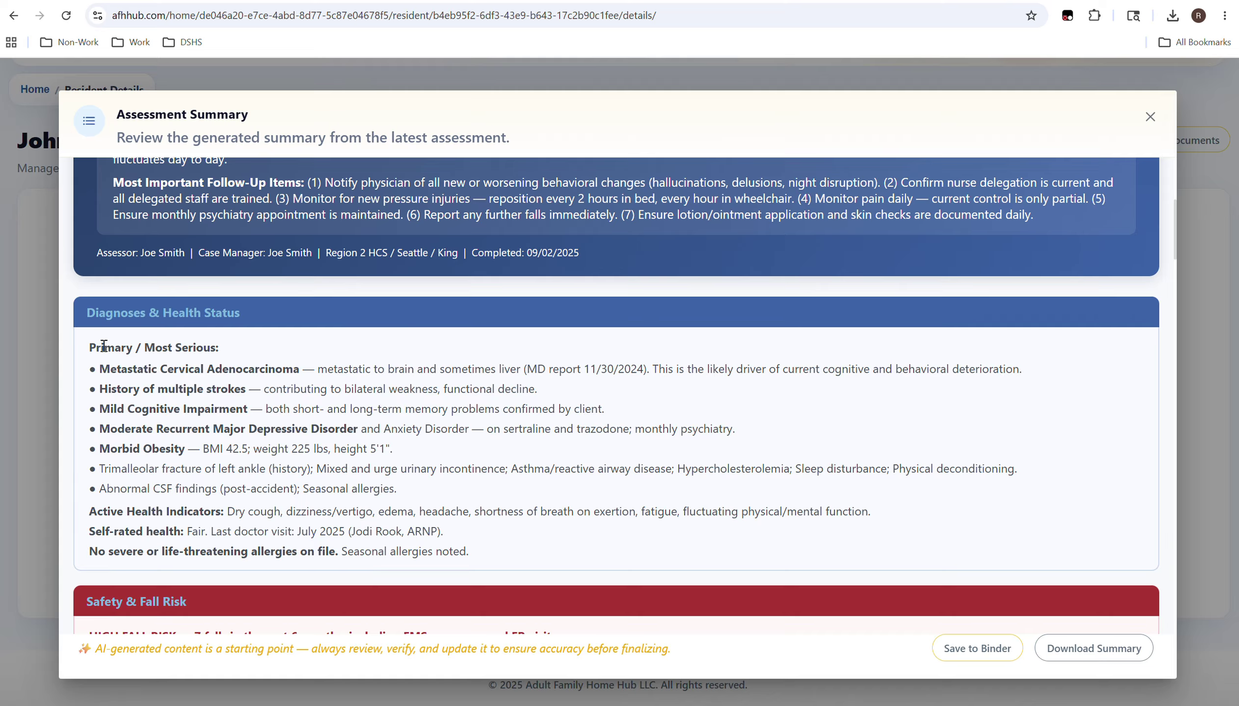
scroll(226, 349, down, 2)
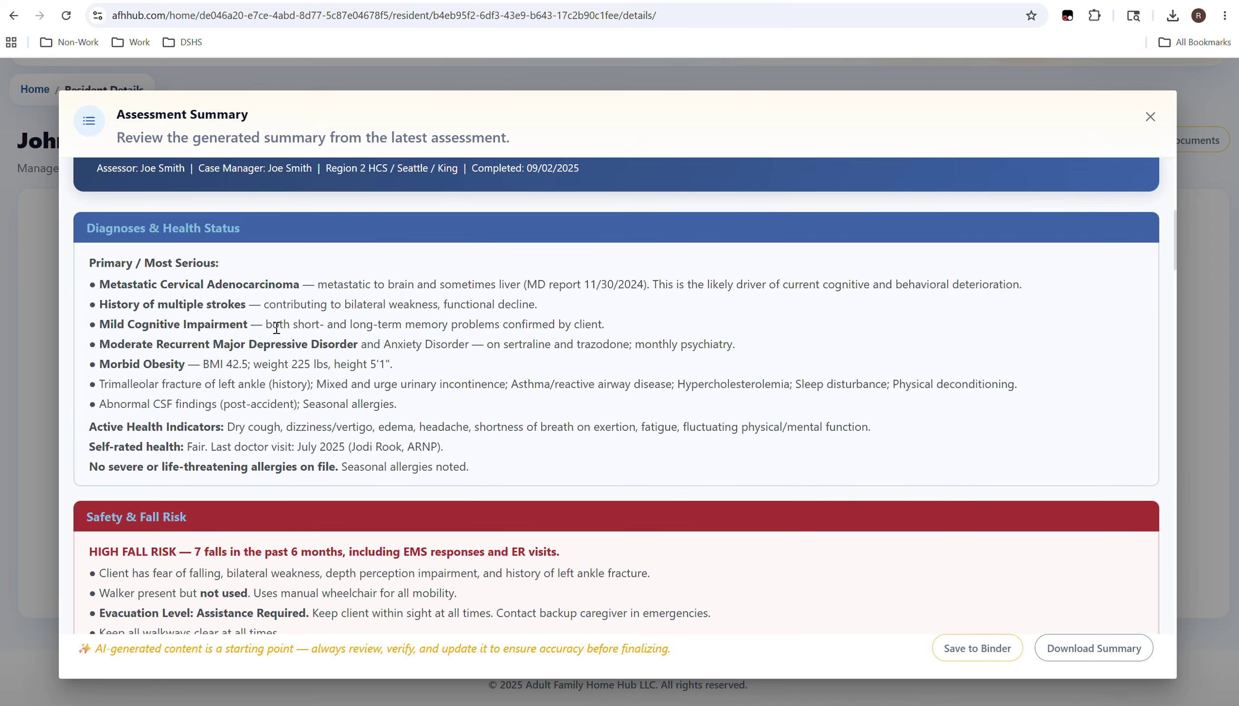
scroll(267, 326, down, 1)
scroll(267, 327, down, 1)
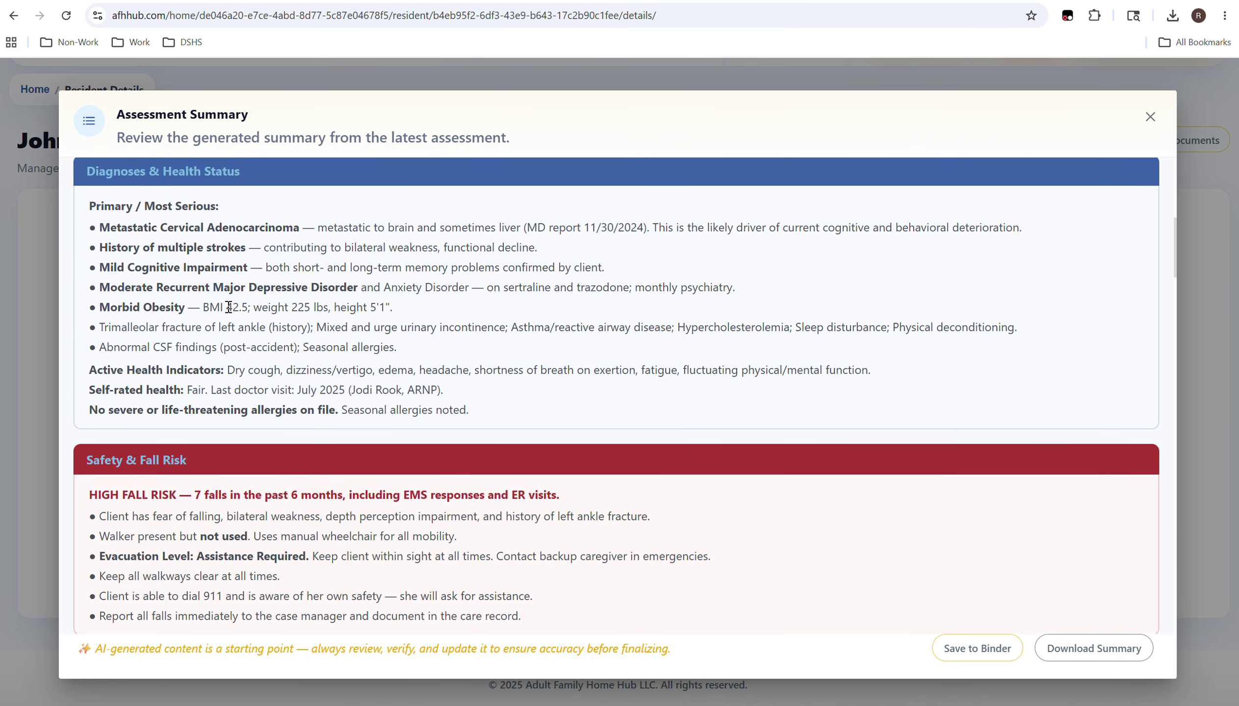
scroll(401, 312, down, 3)
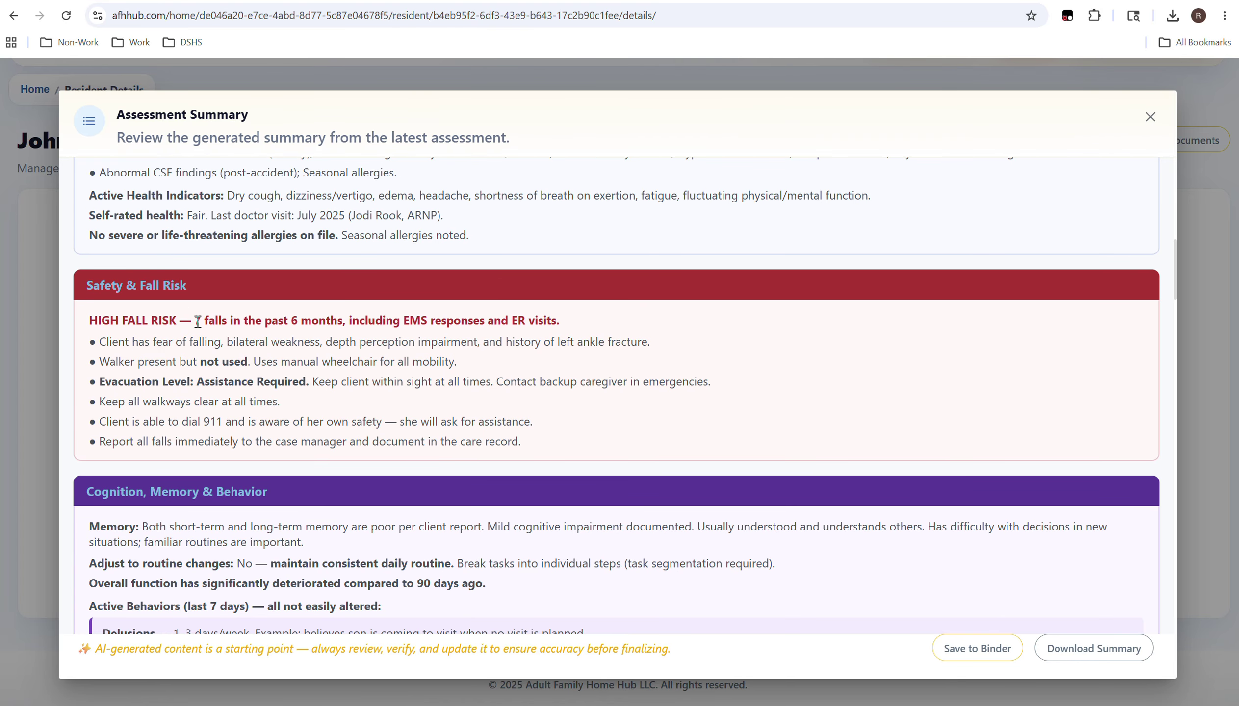
drag(196, 322, 554, 324)
click(555, 327)
Review the summary's Cognition, Memory & Behavior, Mobility, Transfers & Bed Mobility, and ADLs — Personal Care sections.
scroll(292, 377, down, 3)
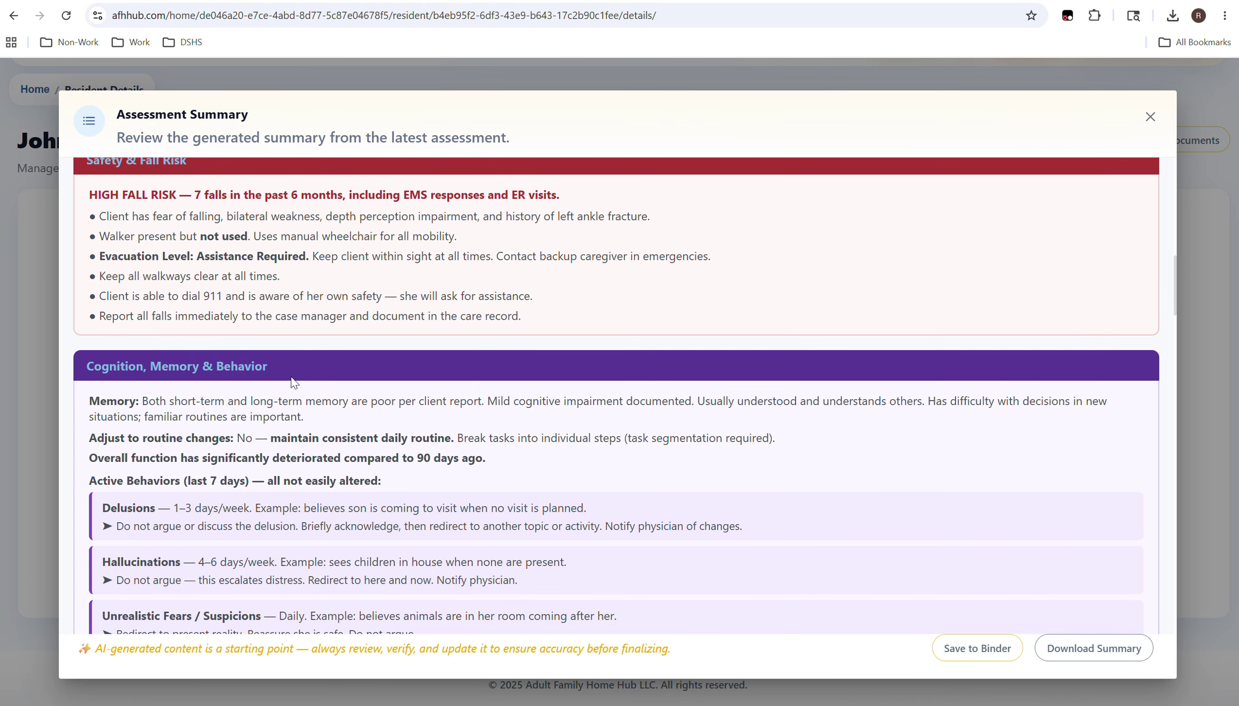
scroll(293, 381, down, 3)
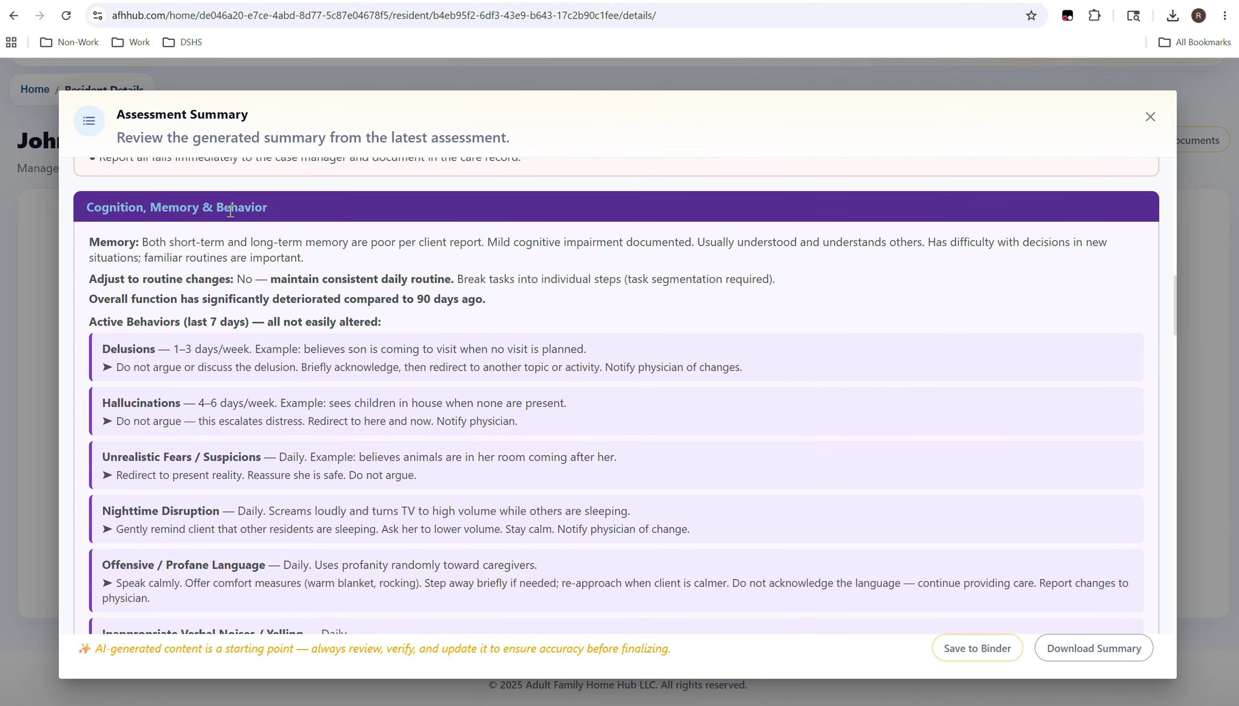
scroll(403, 458, down, 1)
scroll(403, 458, down, 4)
scroll(400, 460, down, 4)
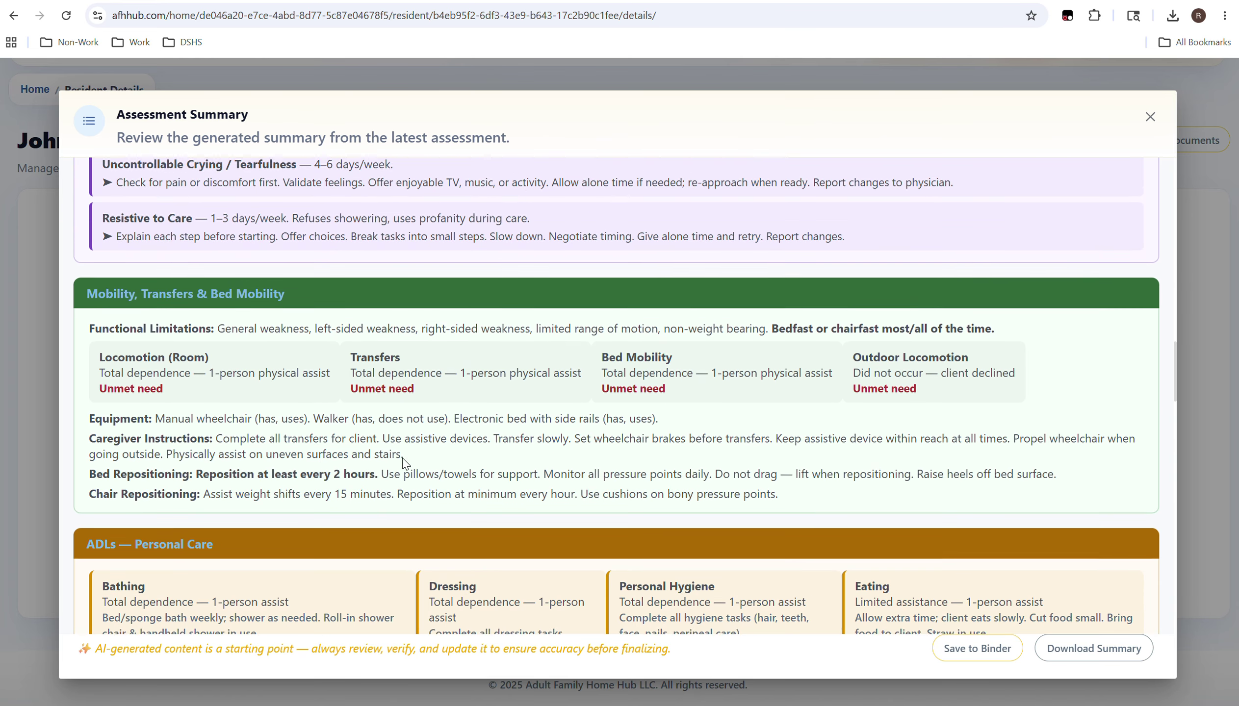
scroll(403, 490, down, 4)
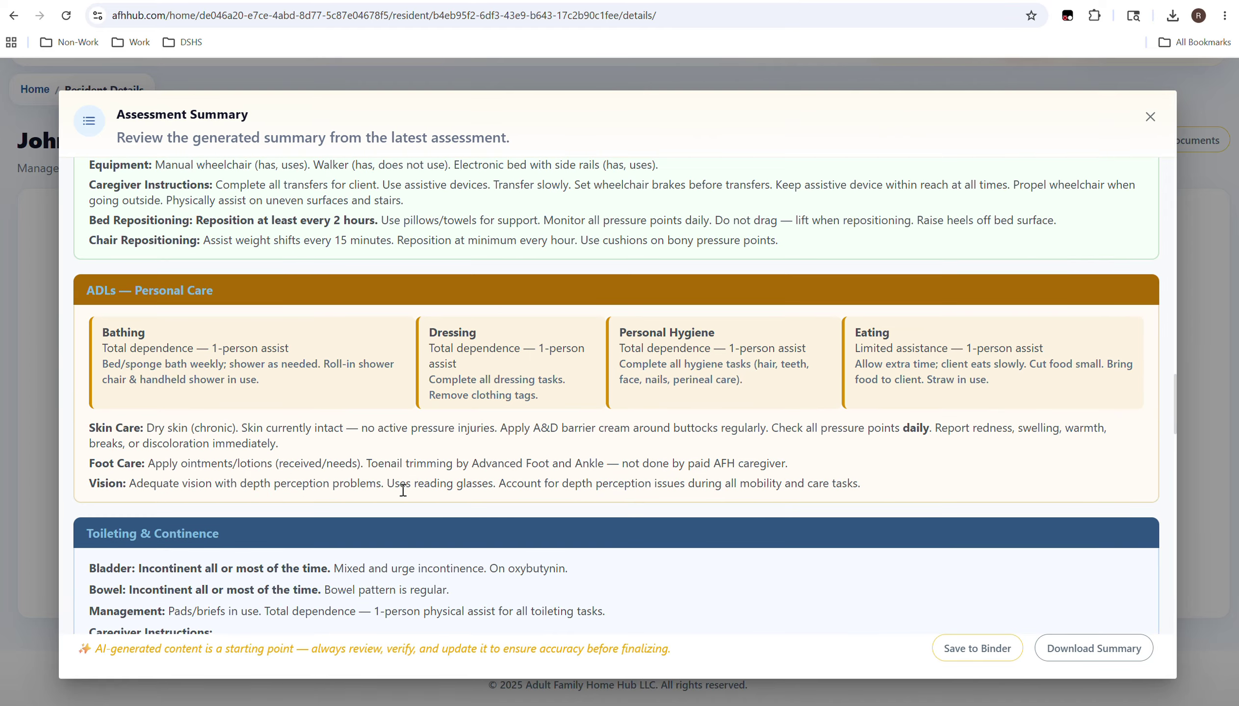
scroll(403, 491, down, 2)
scroll(402, 491, up, 1)
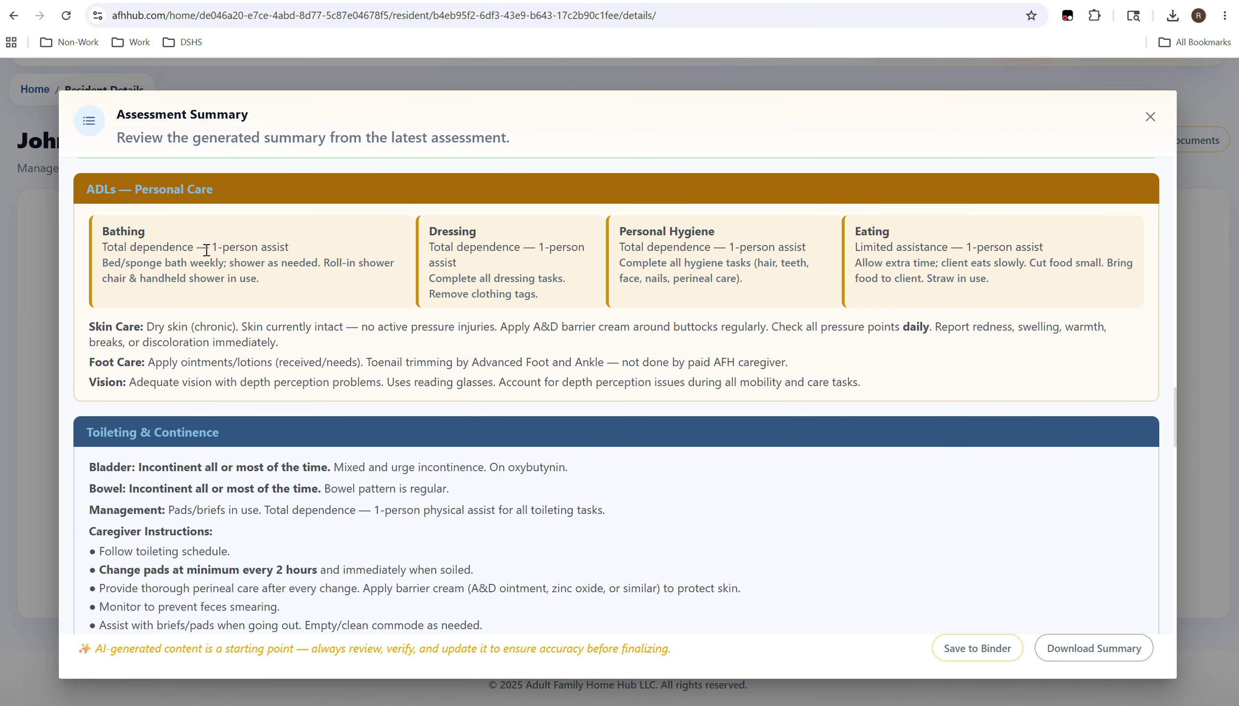
Skim the remaining summary sections from Toileting & Continence to Critical Follow-Up & Staff Action Items, and close the summary.
scroll(206, 250, down, 8)
scroll(206, 251, down, 12)
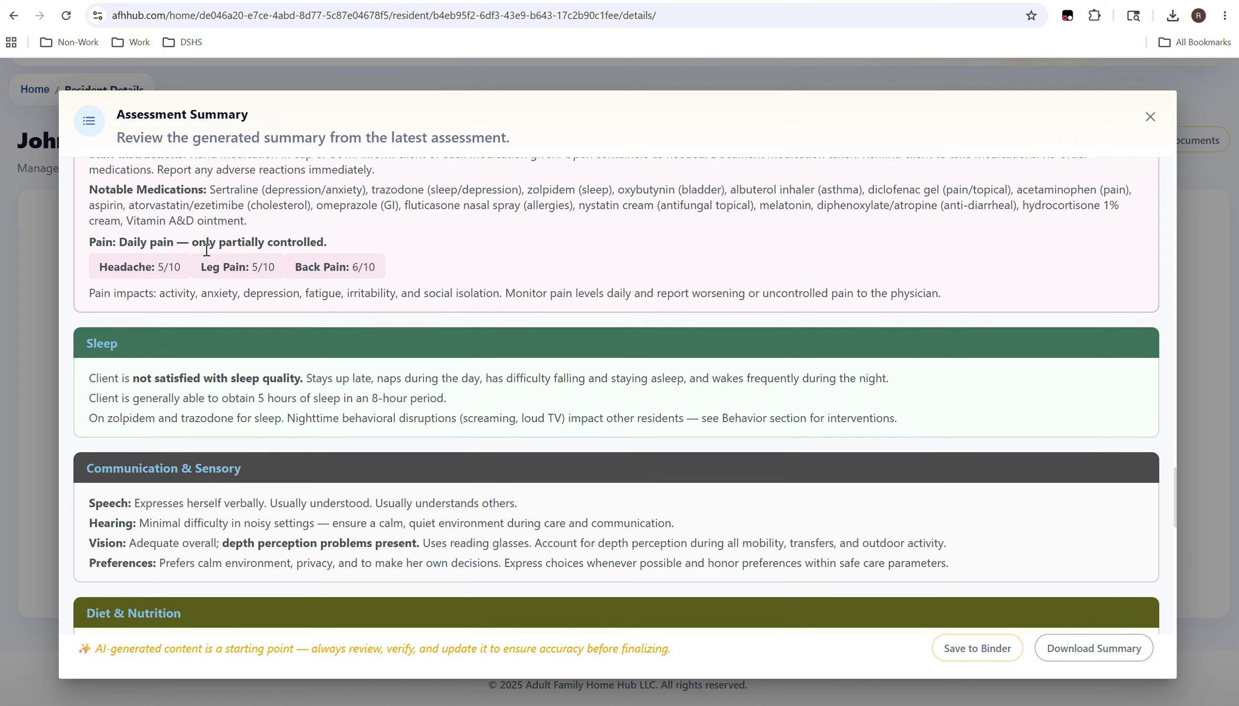
scroll(206, 250, down, 10)
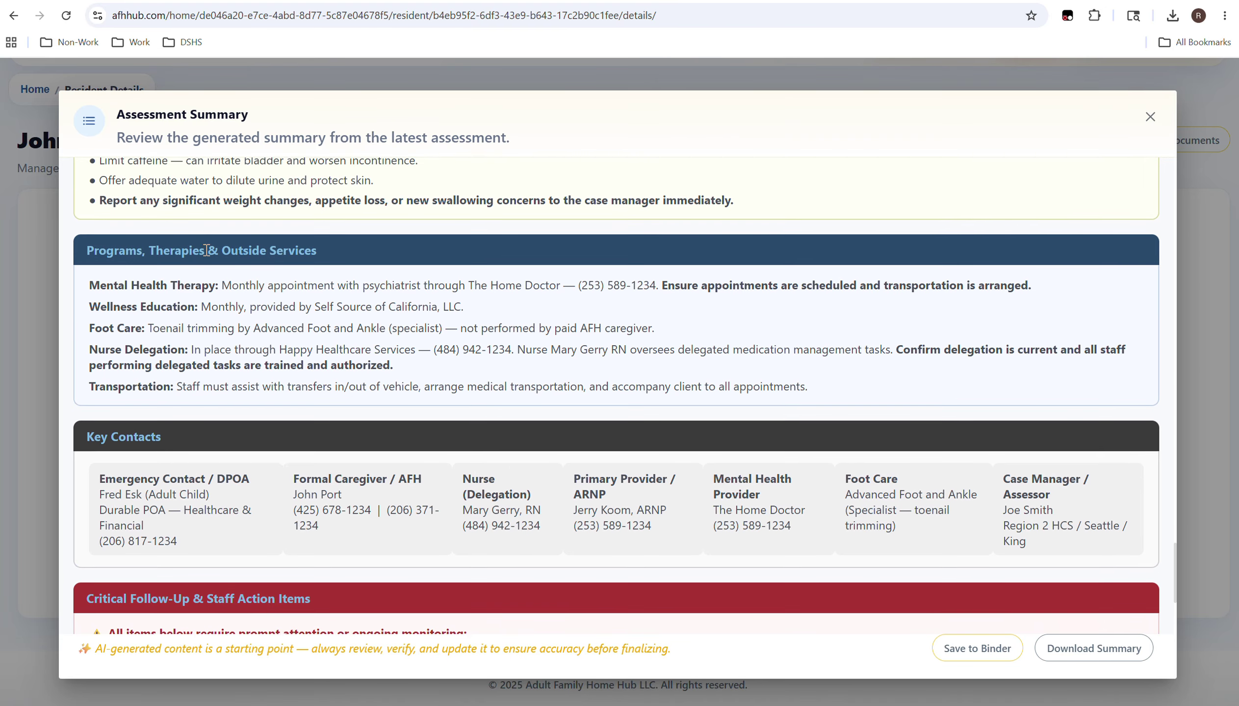
scroll(207, 250, down, 3)
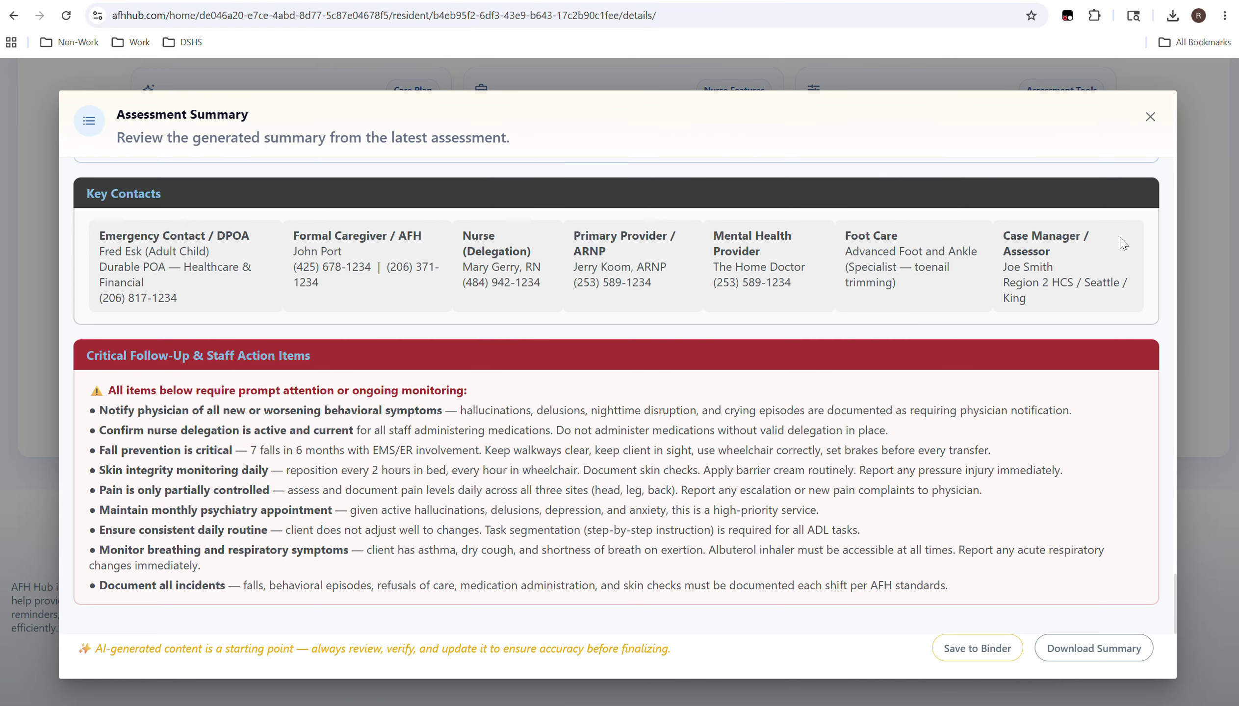
click(1151, 117)
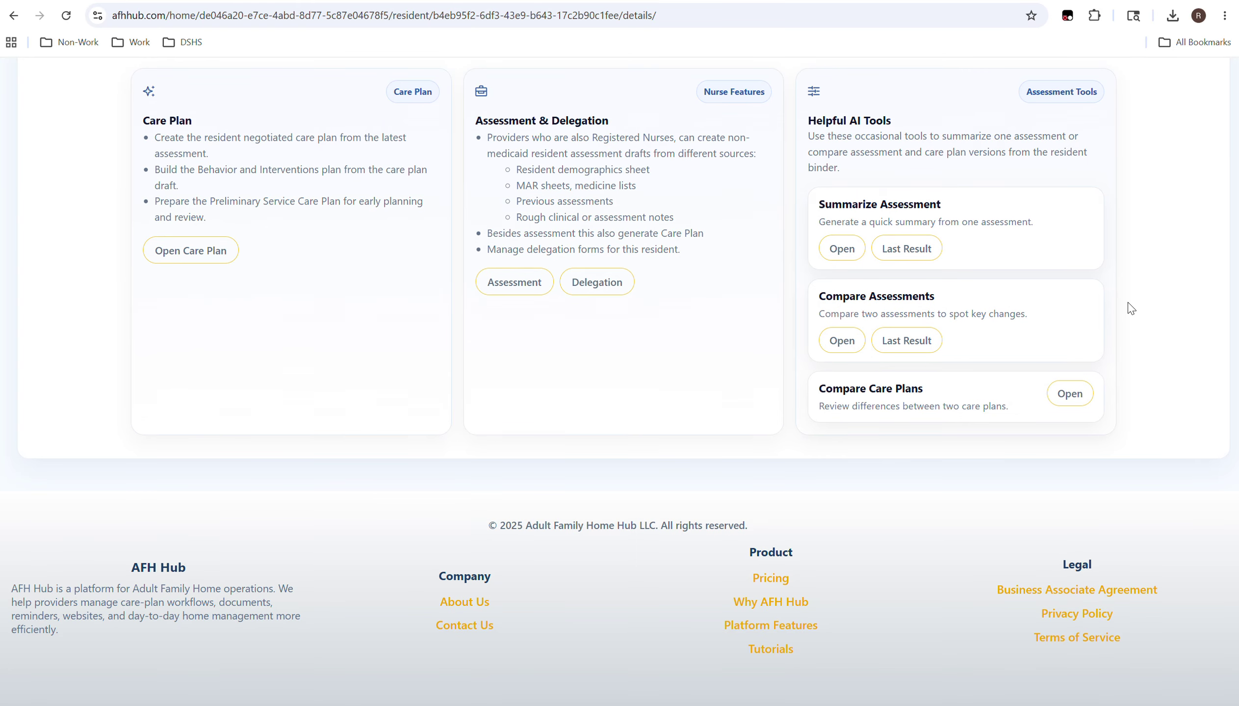
Open the Compare Assessments tool, check the choices for previous and latest assessment, and close it without generating a comparison.
scroll(1128, 307, up, 2)
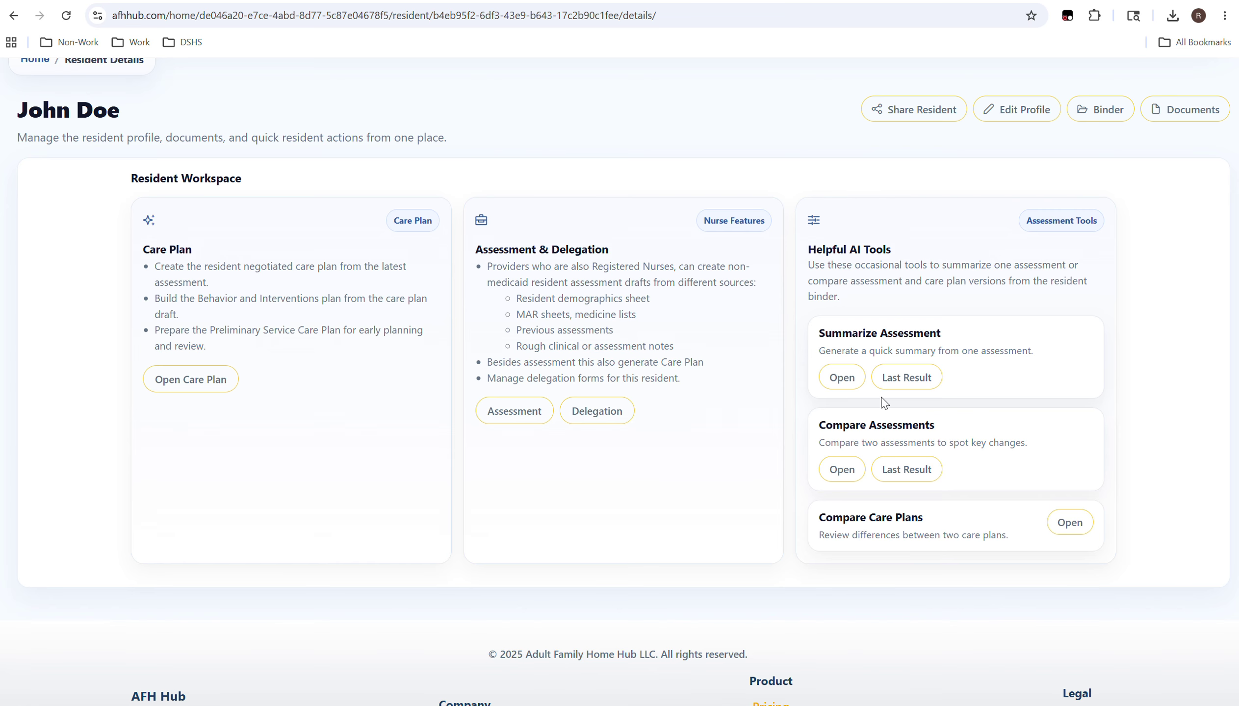
click(841, 470)
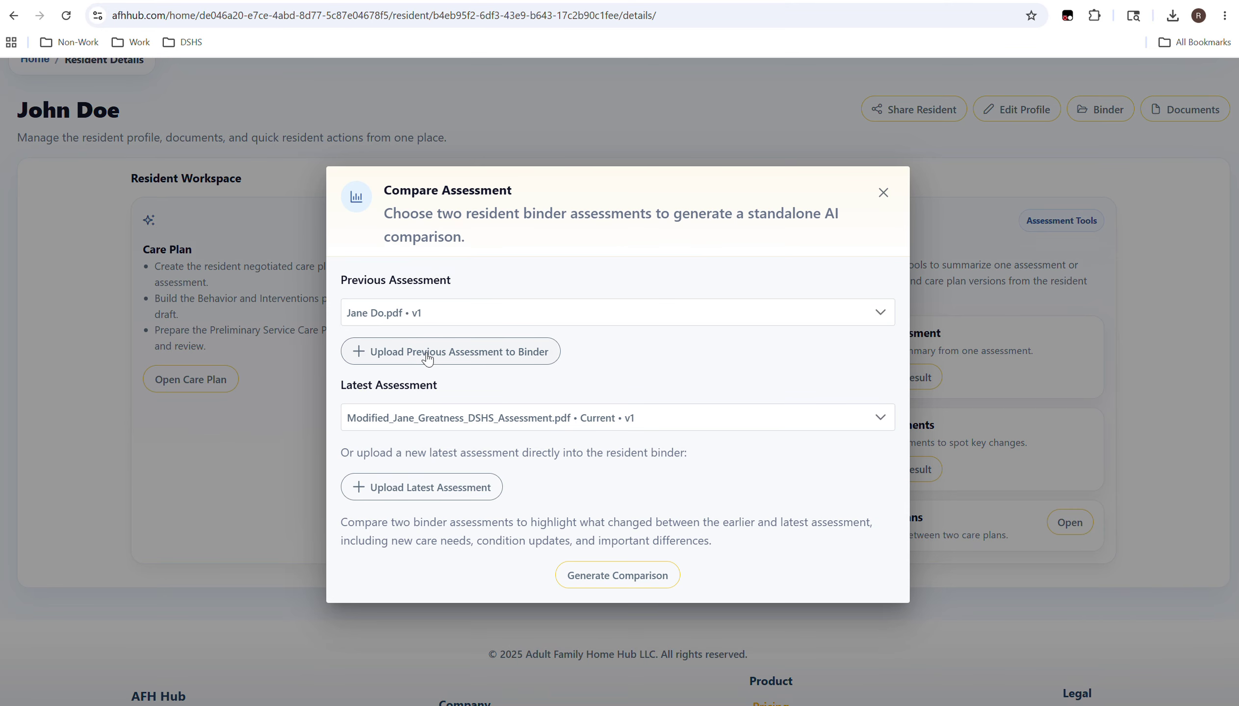
click(468, 317)
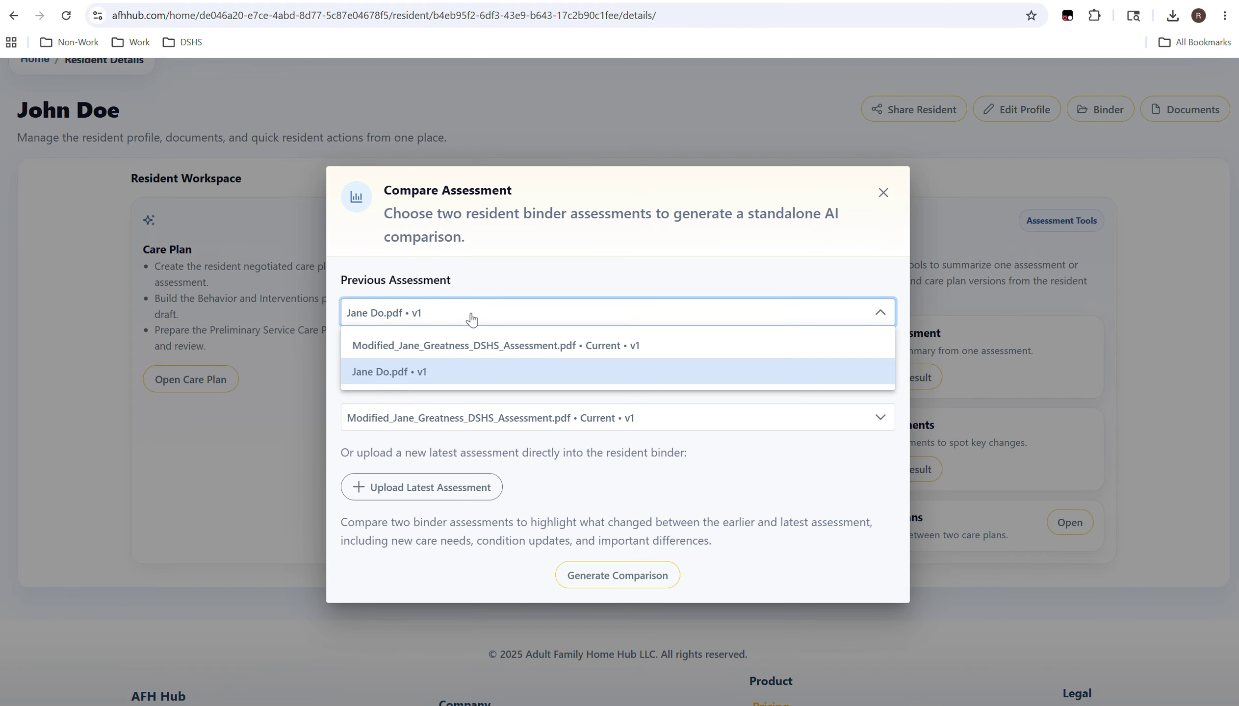
click(452, 373)
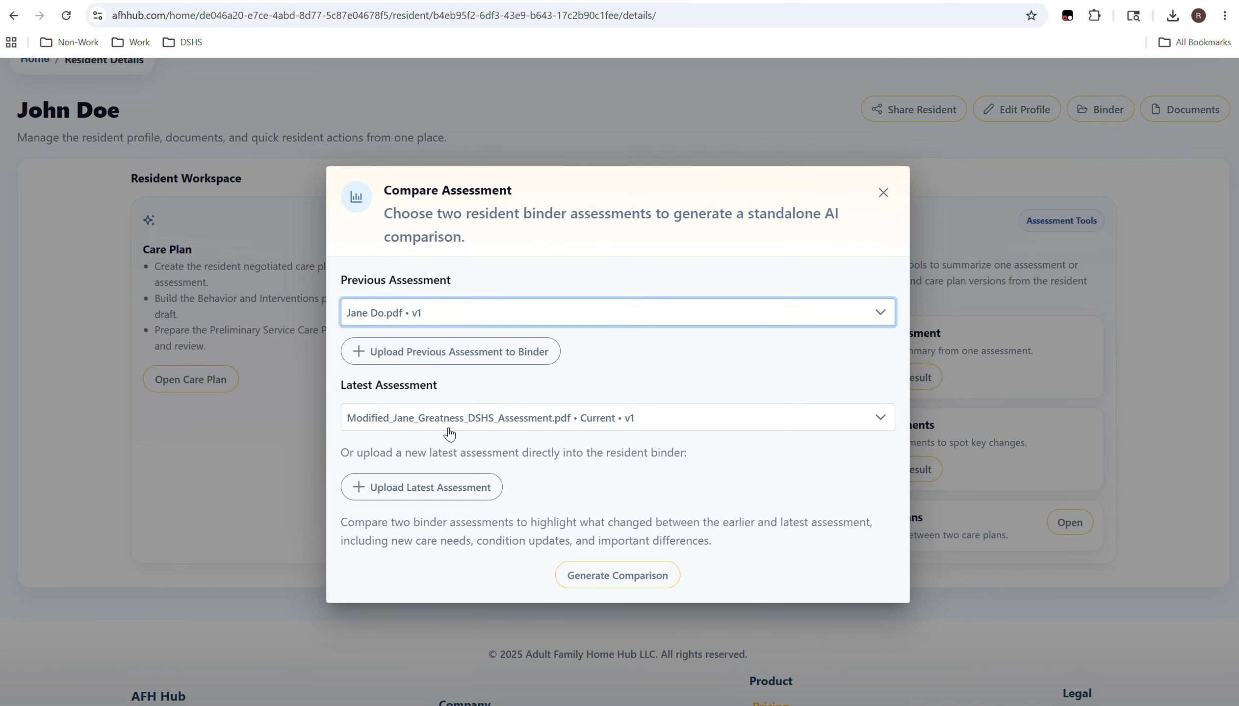
click(509, 422)
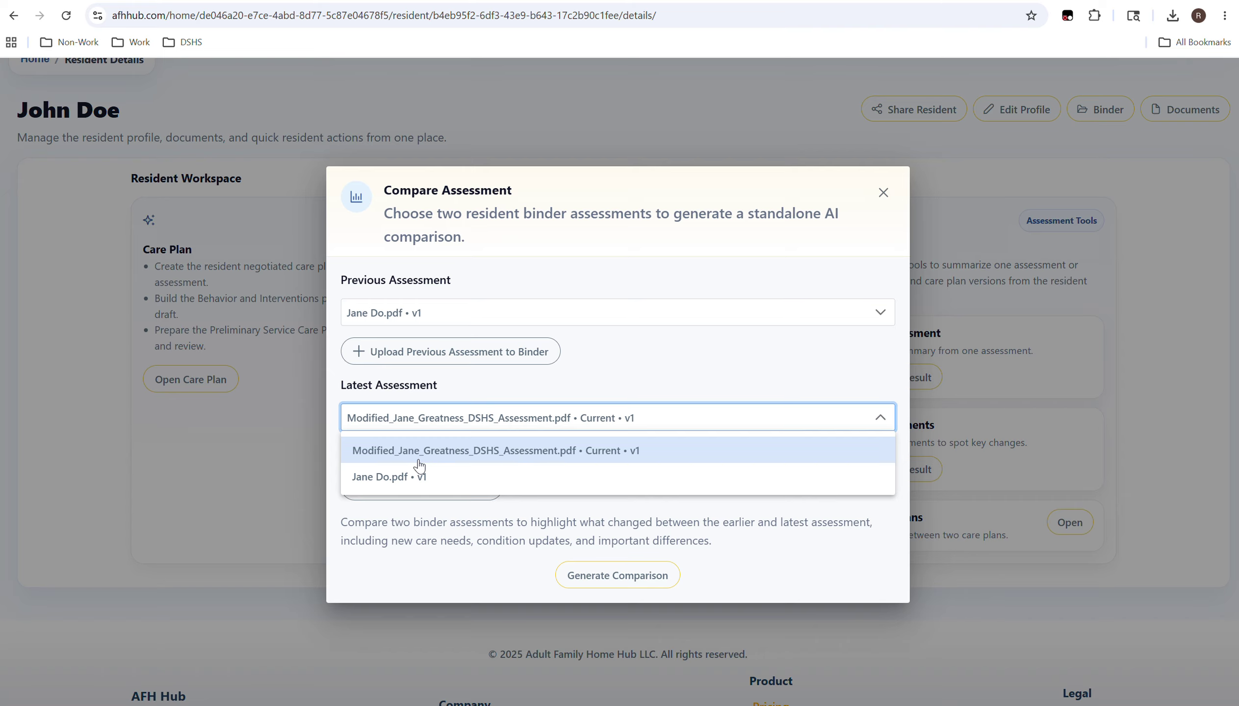
click(571, 516)
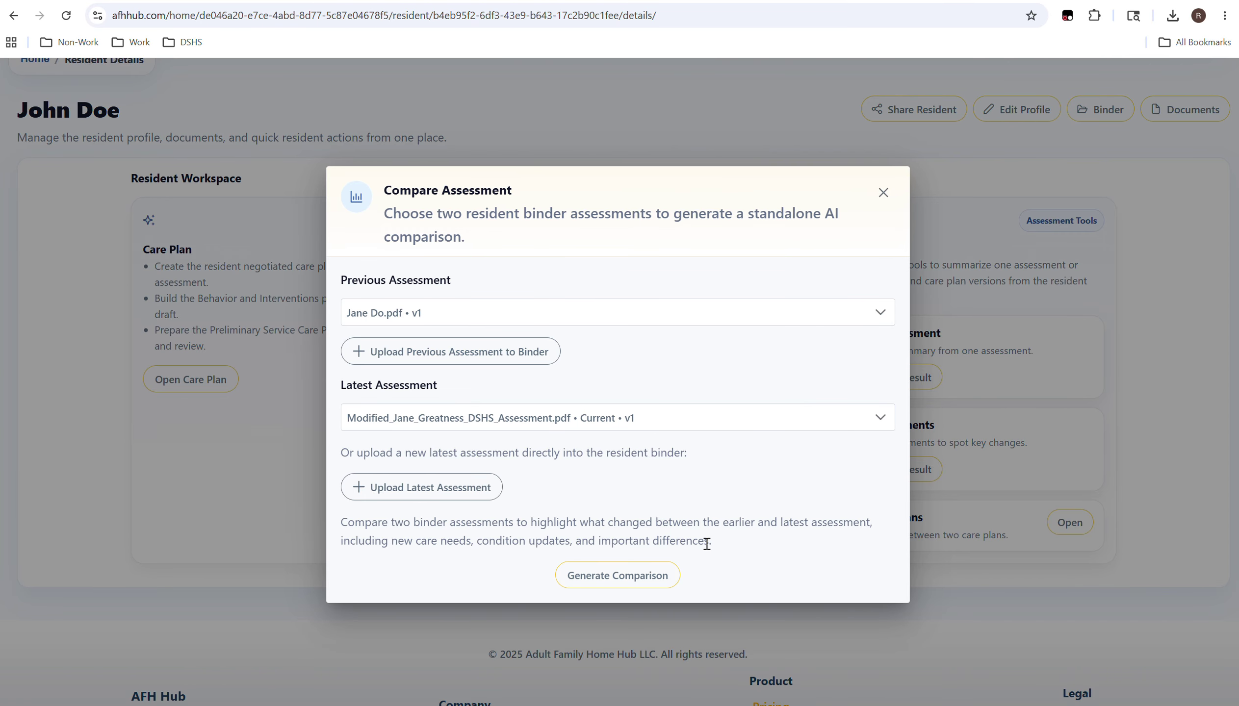
click(883, 193)
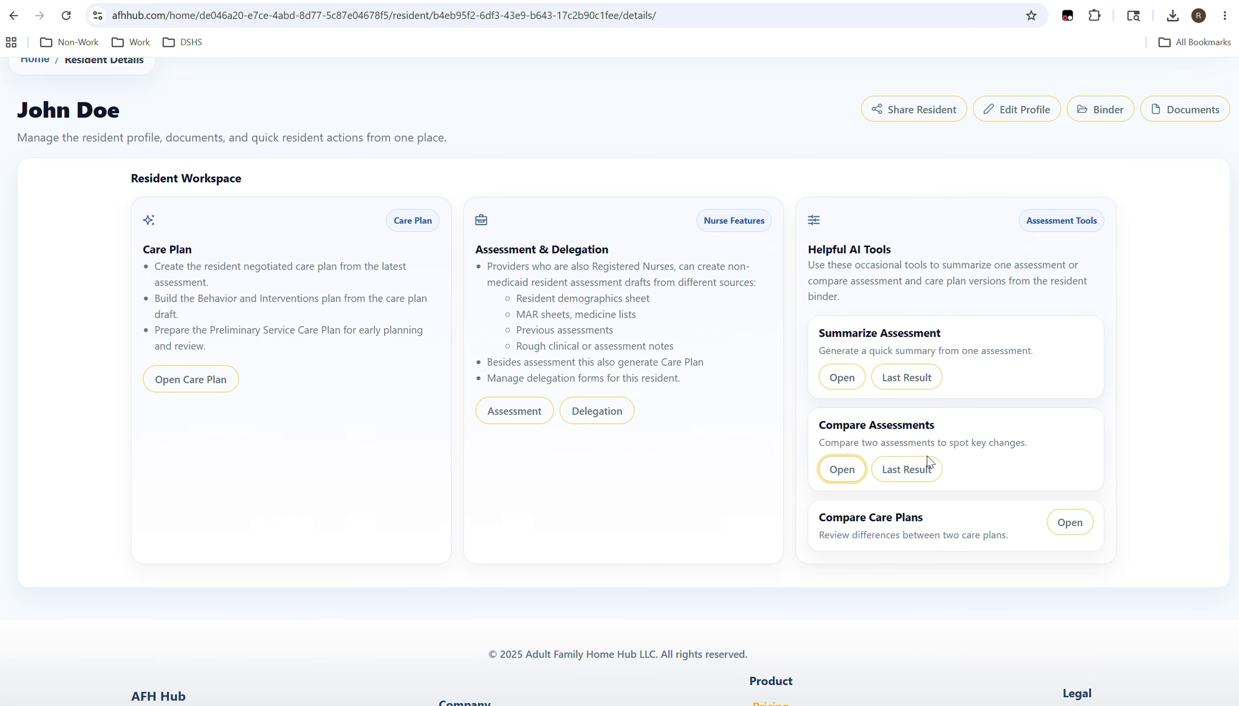
Open the last Compare Assessments result and read its Executive Summary, legend, and Client Demographics & Assessment Context section.
click(905, 469)
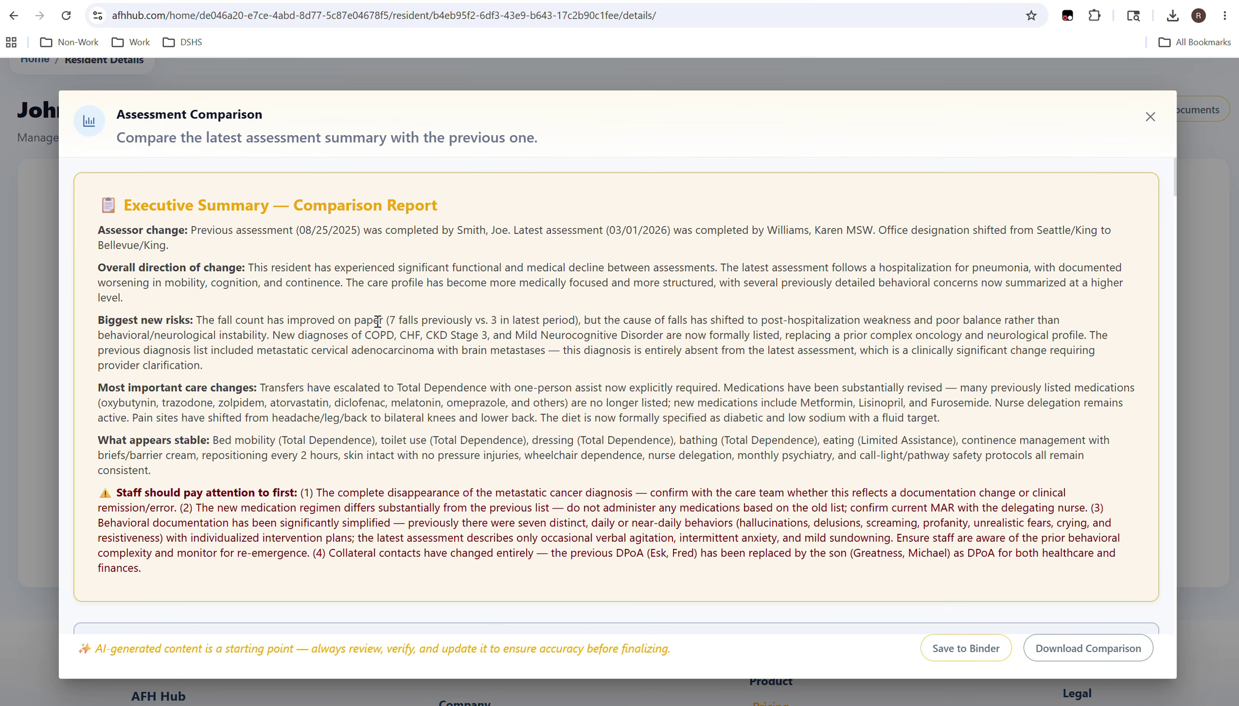
scroll(373, 321, down, 1)
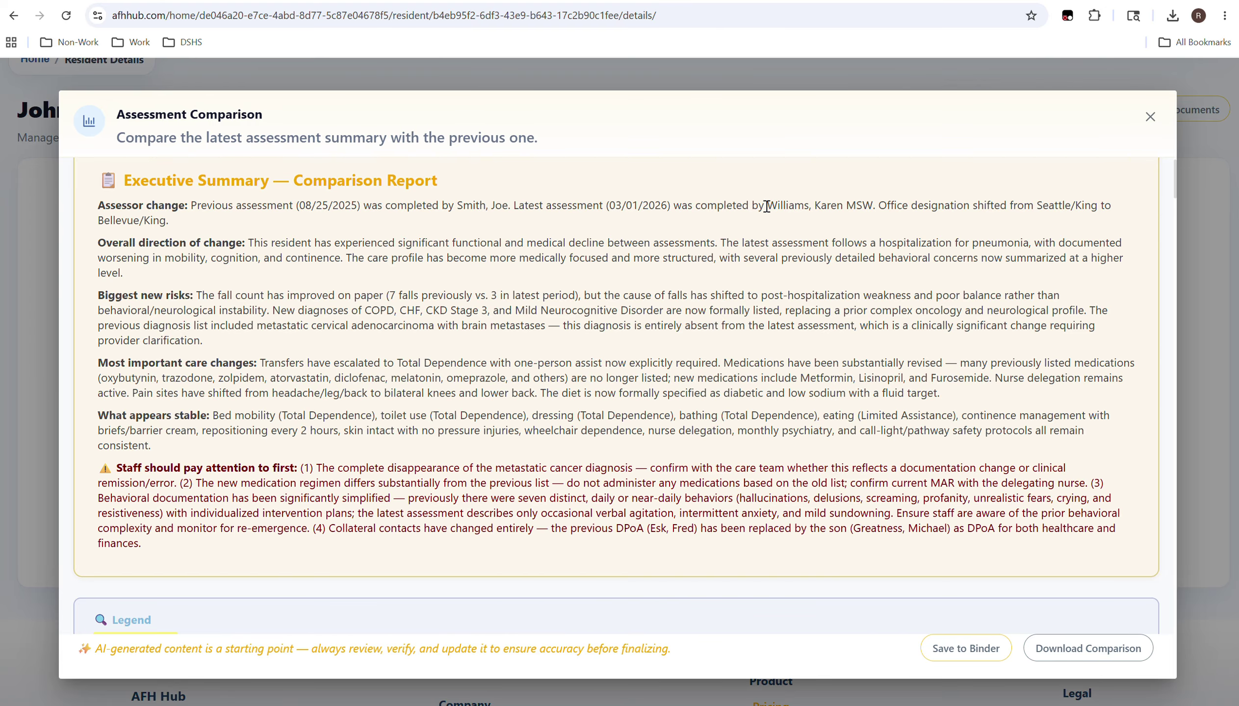
drag(767, 205, 879, 207)
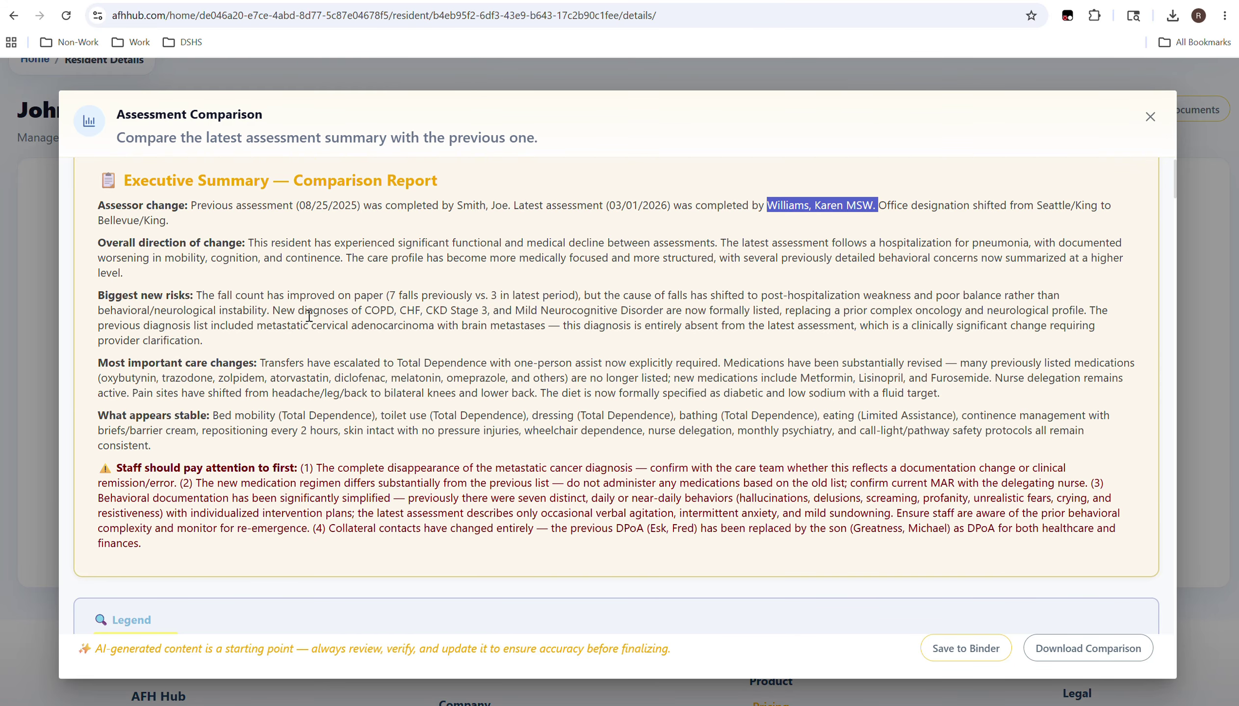
click(250, 240)
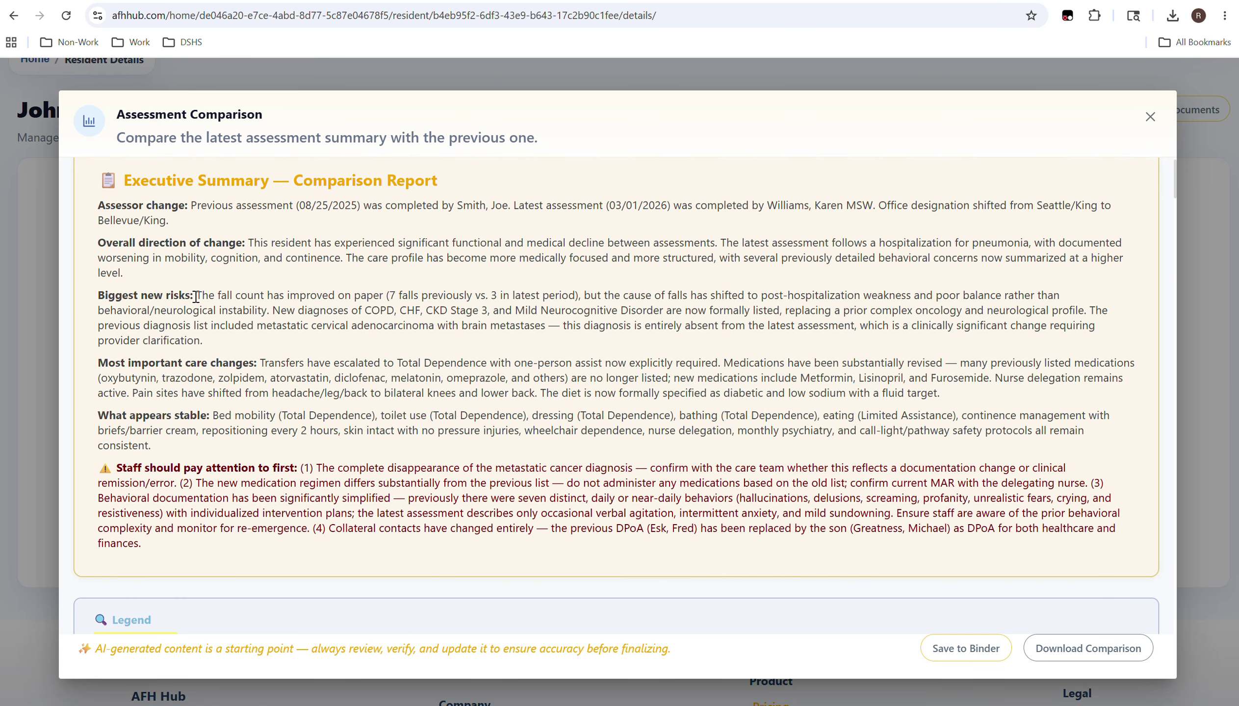
drag(195, 297, 383, 298)
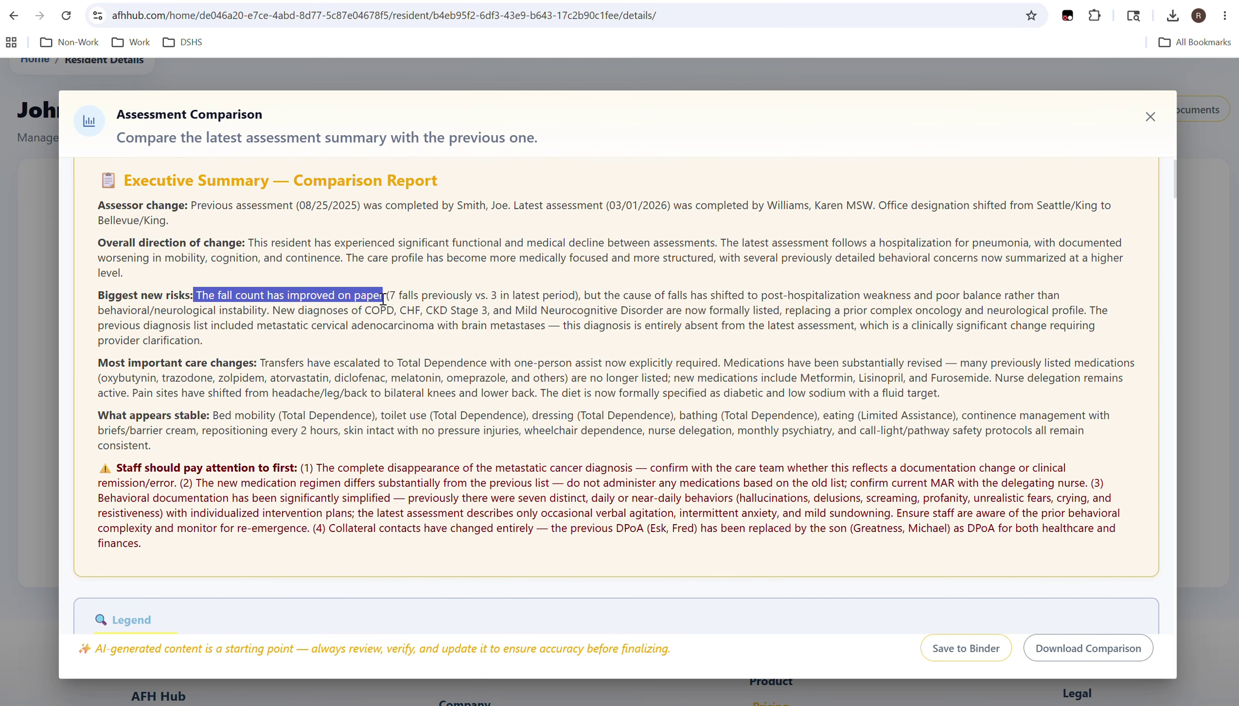
click(383, 298)
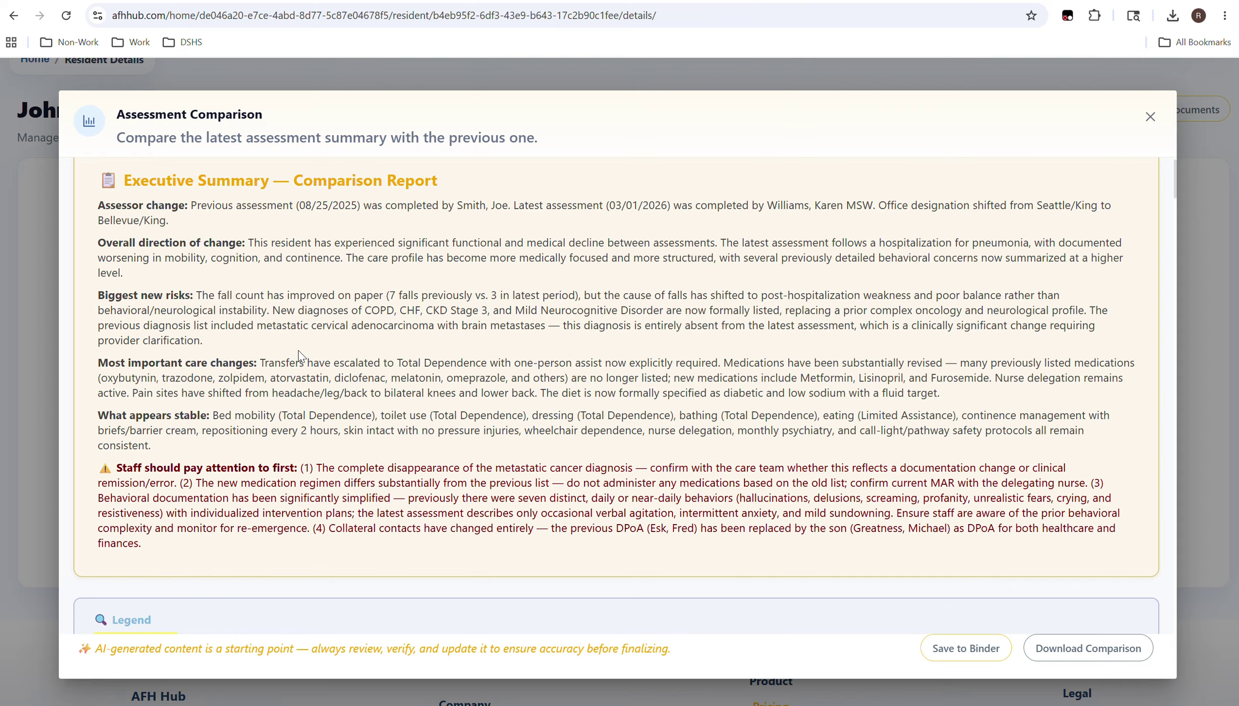
scroll(273, 409, down, 7)
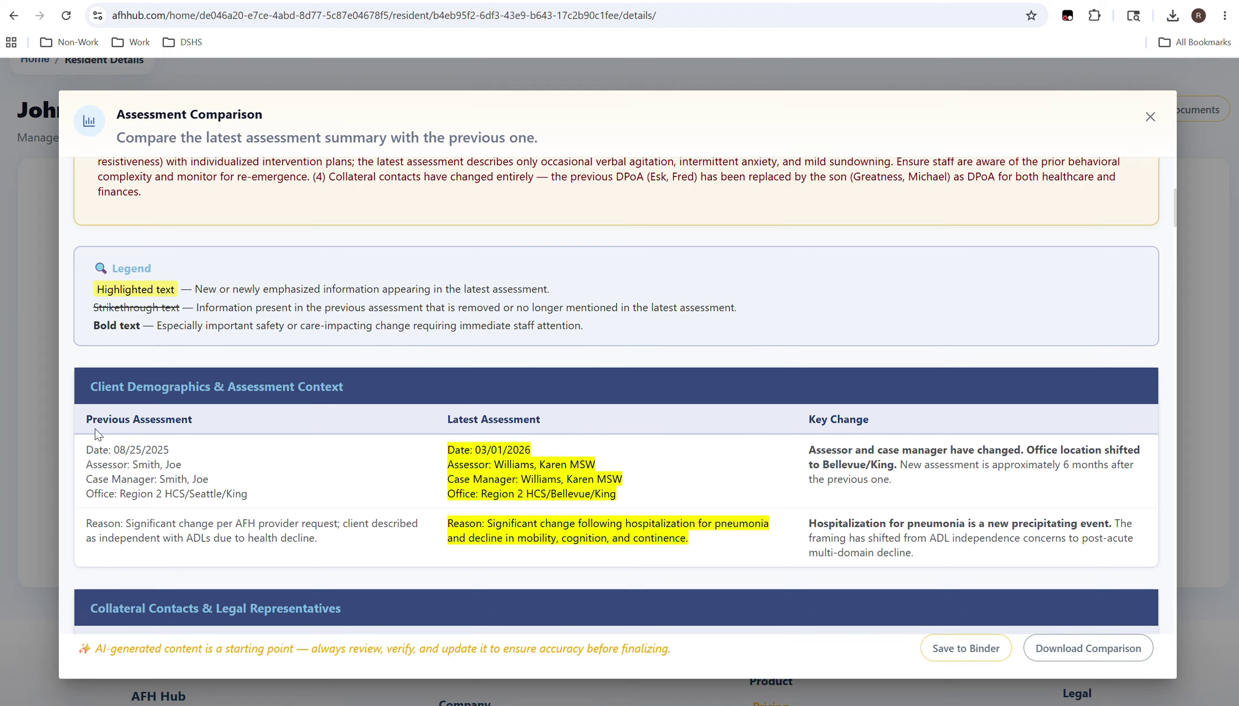
Compare the Previous Assessment, Latest Assessment and Key Change columns in the Client Demographics & Assessment Context section.
drag(92, 419, 253, 497)
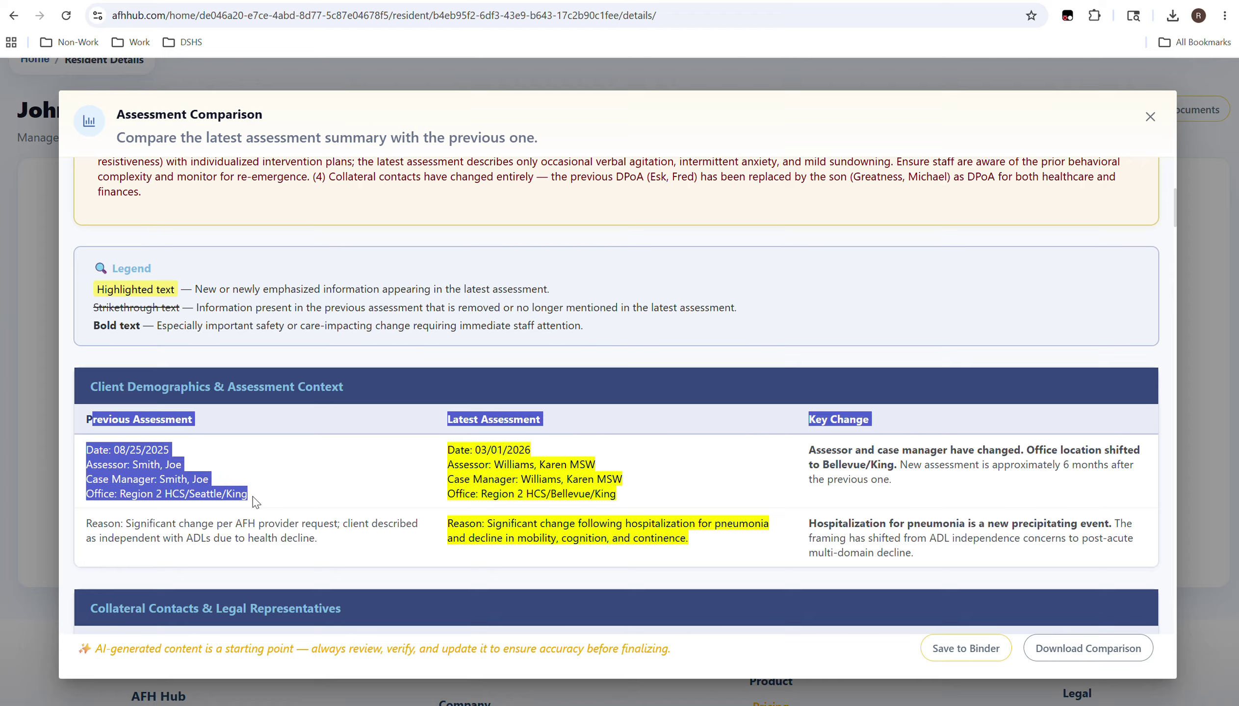
click(267, 492)
drag(451, 422, 620, 499)
click(620, 500)
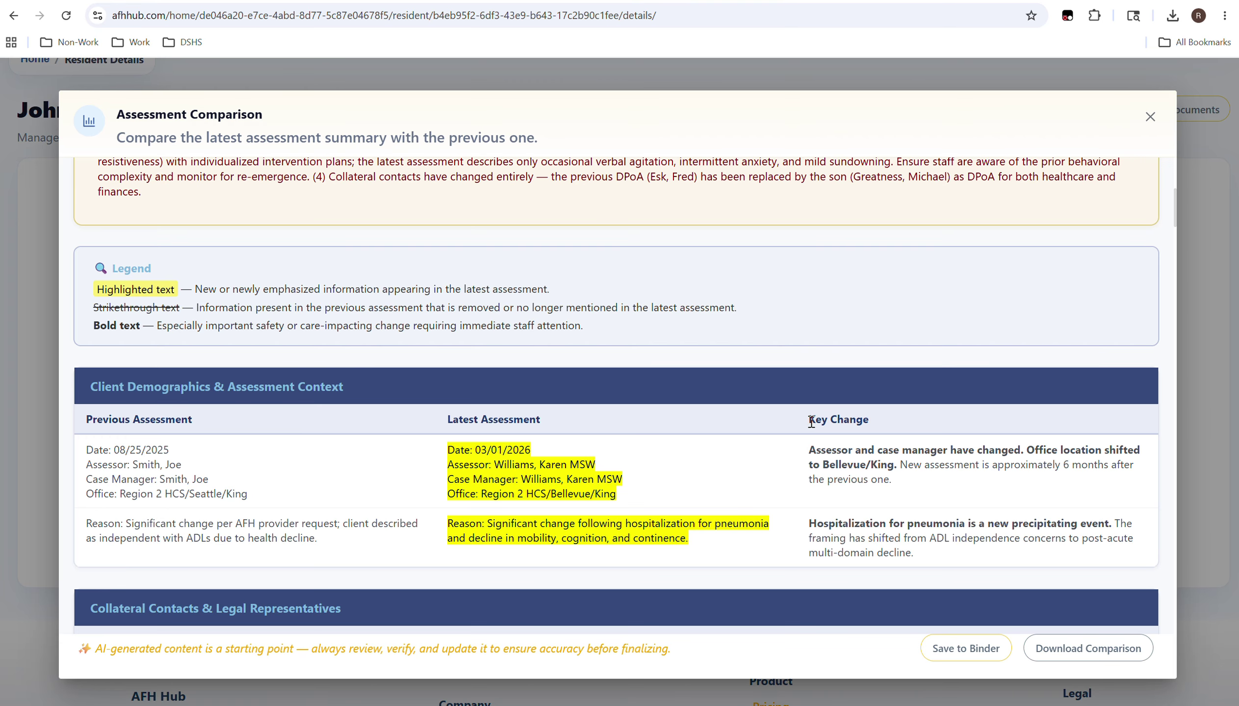
drag(810, 418, 894, 501)
click(895, 501)
scroll(637, 499, down, 1)
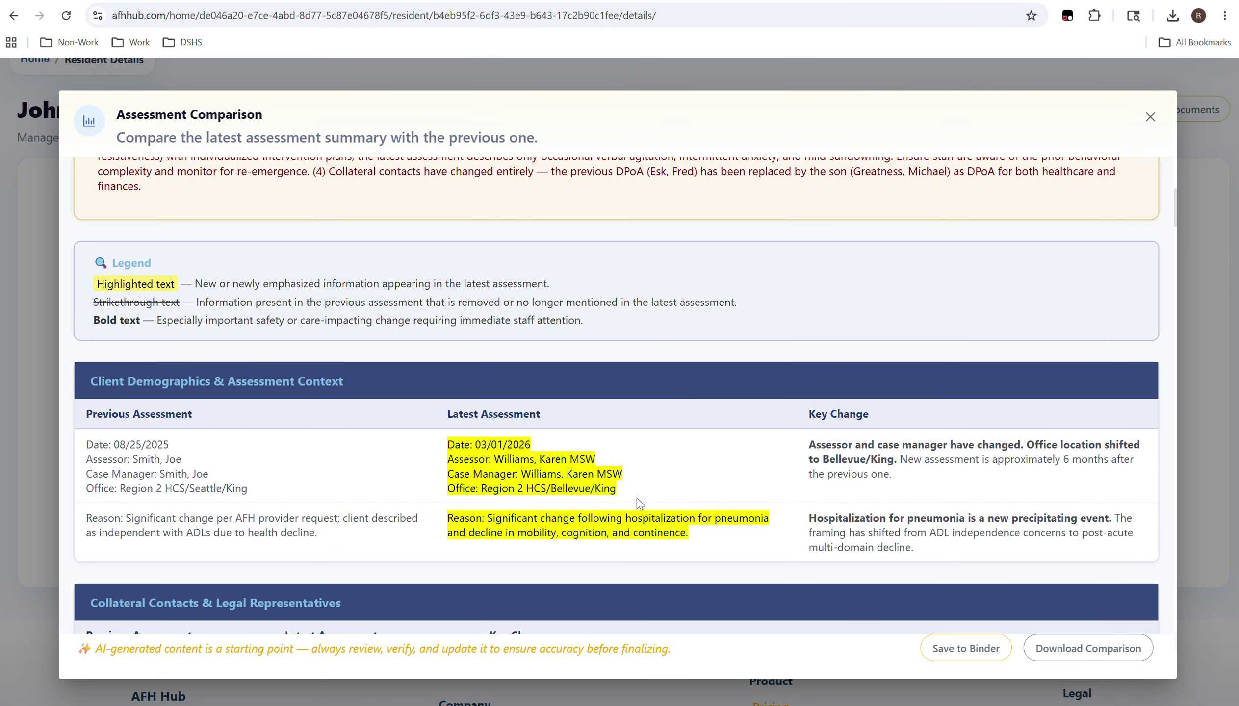
Review the Collateral Contacts & Legal Representatives and Diagnoses & Health Status sections of the comparison.
scroll(636, 498, down, 2)
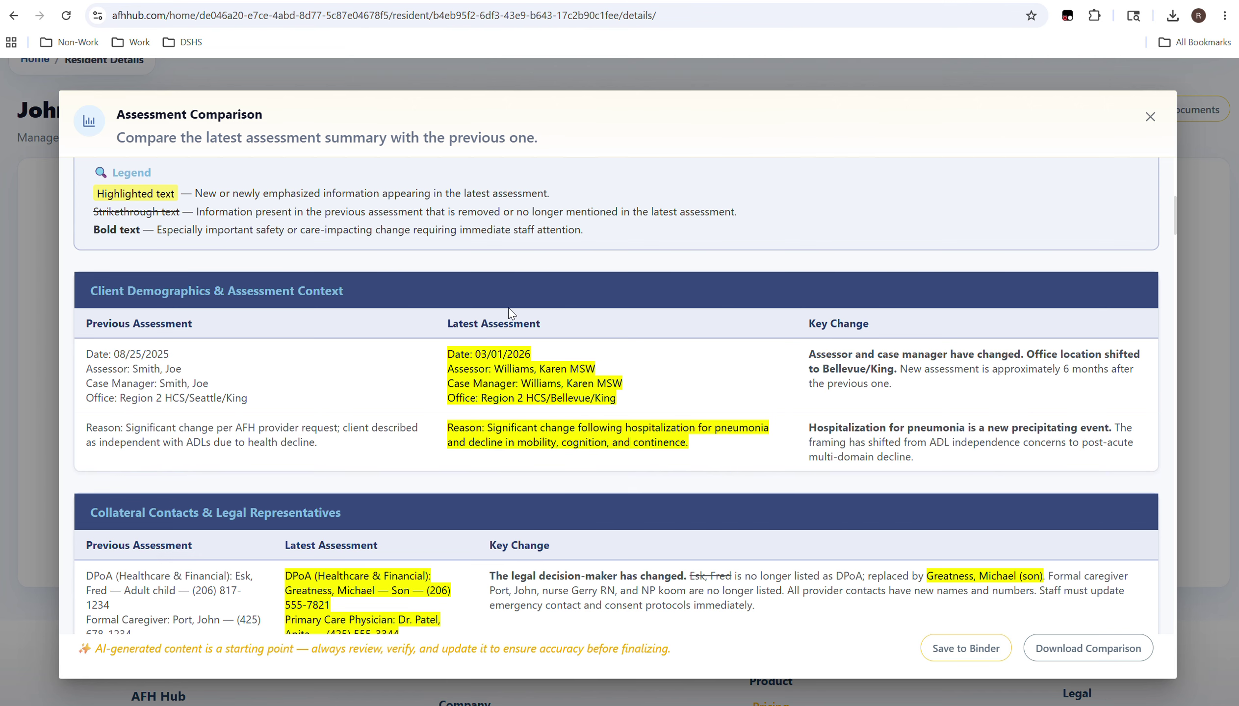
scroll(509, 312, down, 3)
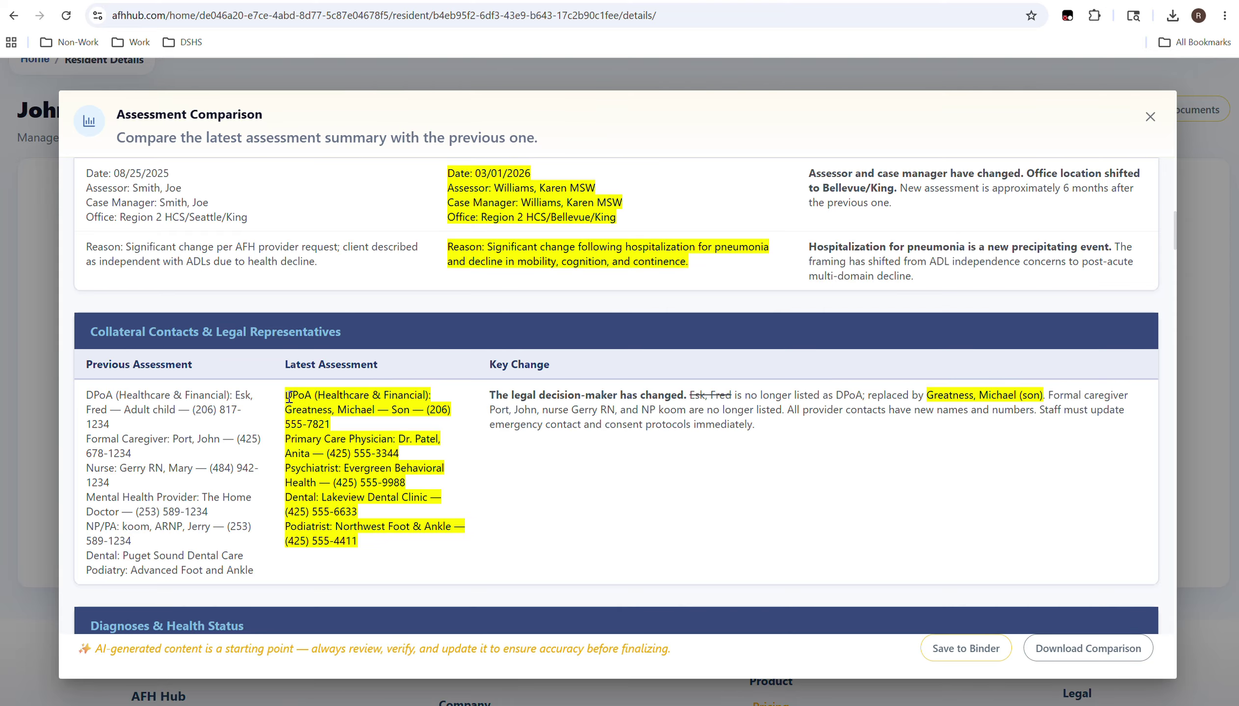
drag(290, 398, 375, 542)
click(375, 542)
scroll(375, 542, down, 8)
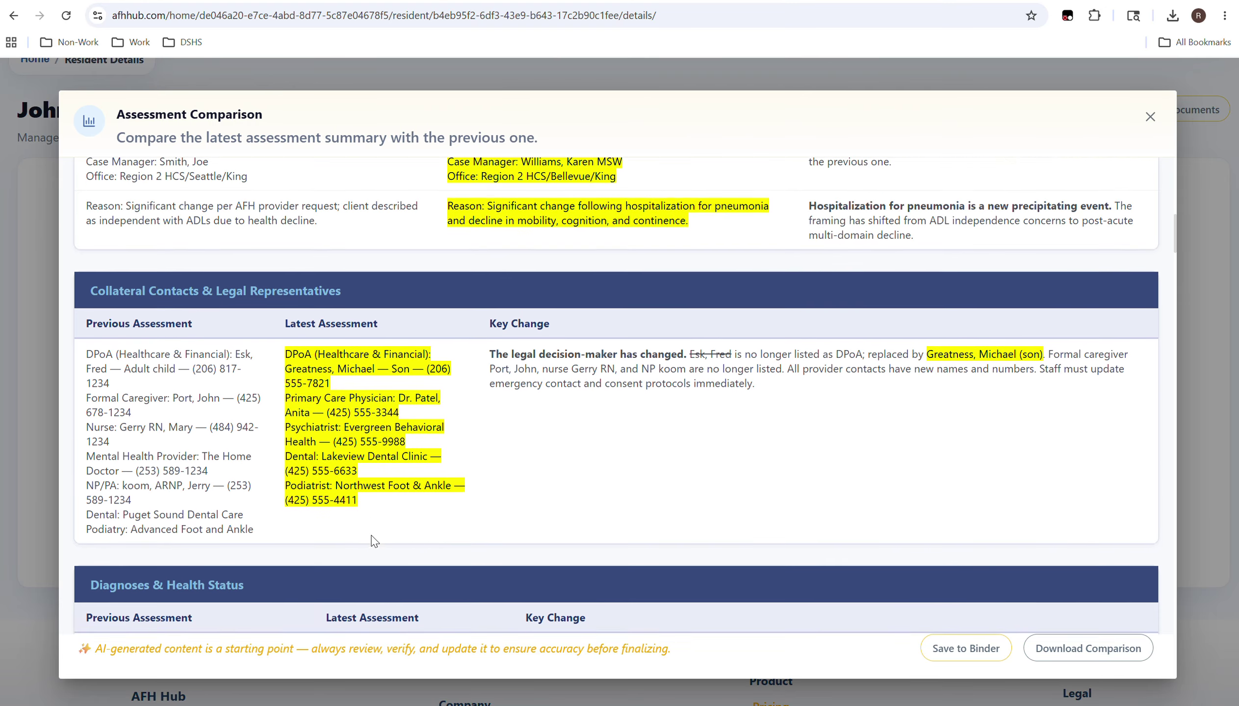
scroll(374, 538, down, 1)
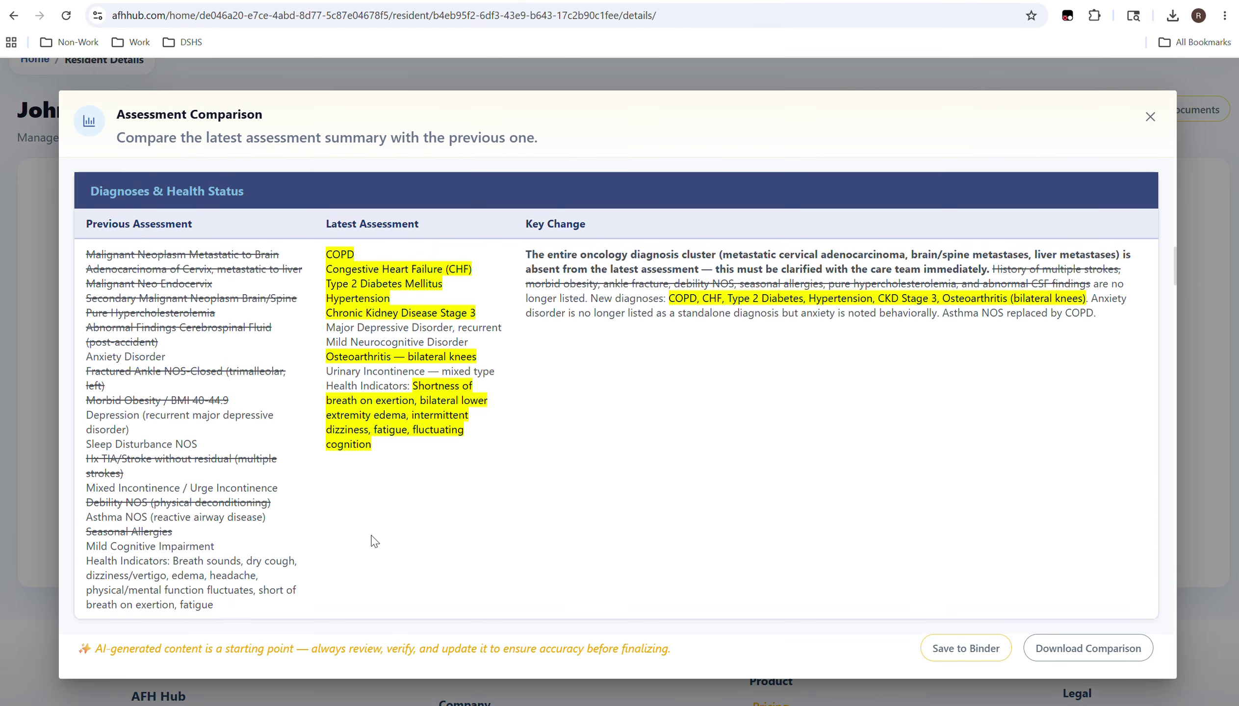
scroll(375, 542, down, 1)
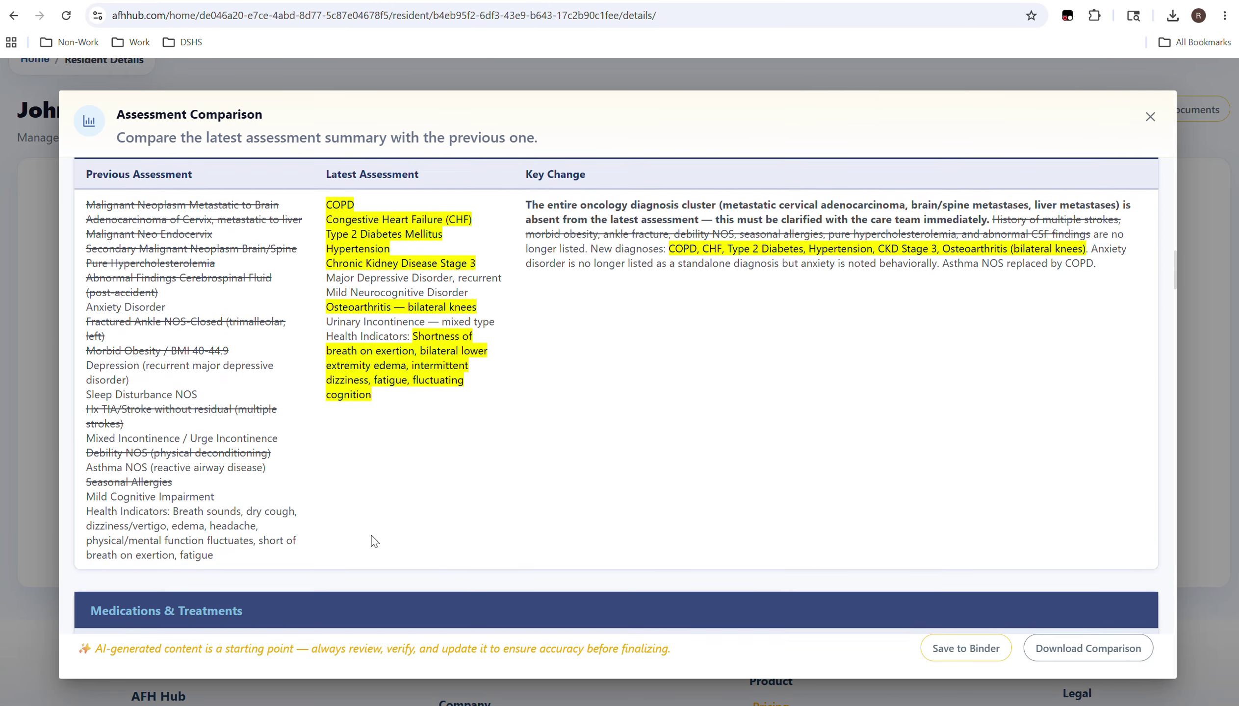
Examine the Medications & Treatments section, checking the struck-through previous medications and the highlighted entries in the latest assessment.
scroll(375, 541, down, 8)
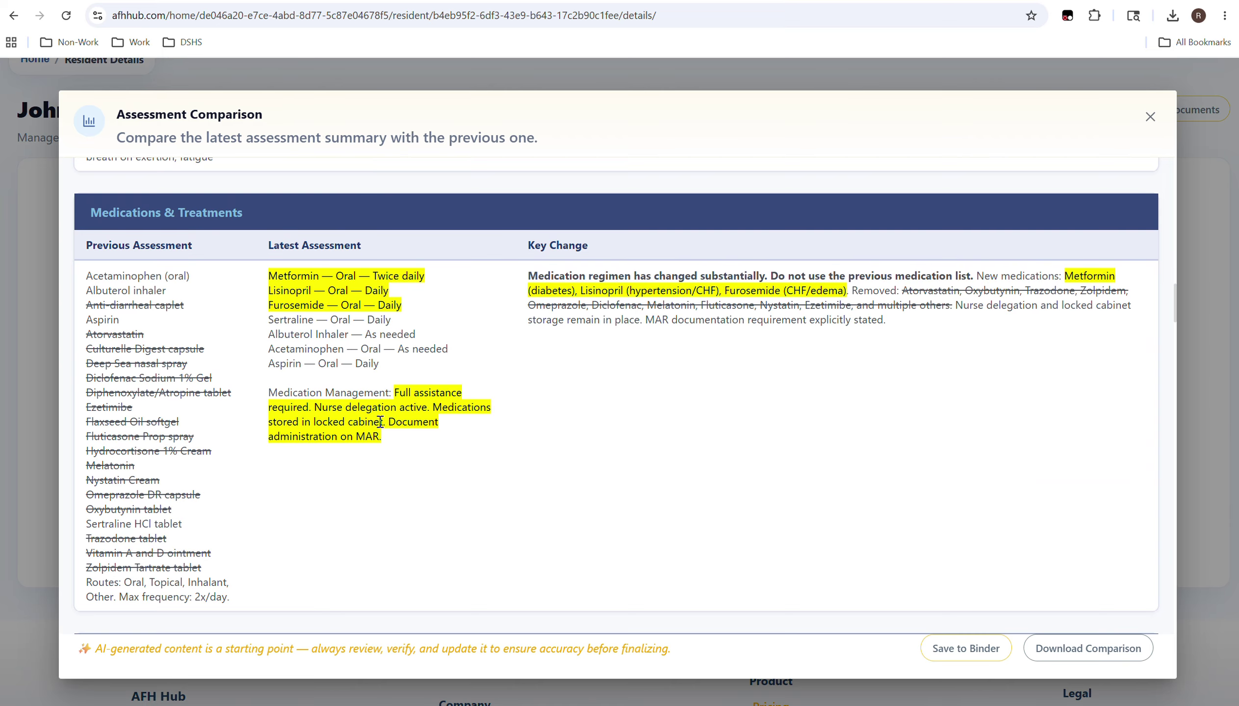
drag(91, 306, 204, 569)
click(204, 569)
drag(268, 275, 403, 306)
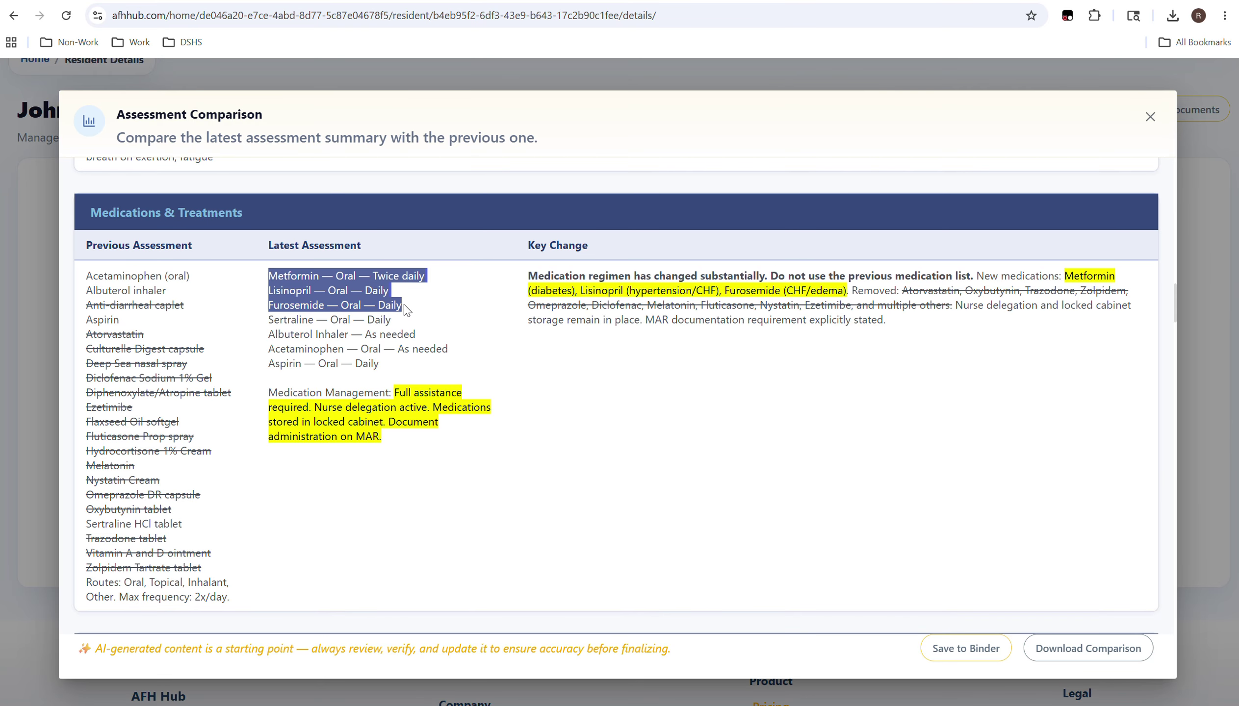
Skim the remaining comparison sections from Cognition & Memory to Follow-Up Needs & Outstanding Items.
scroll(448, 435, down, 5)
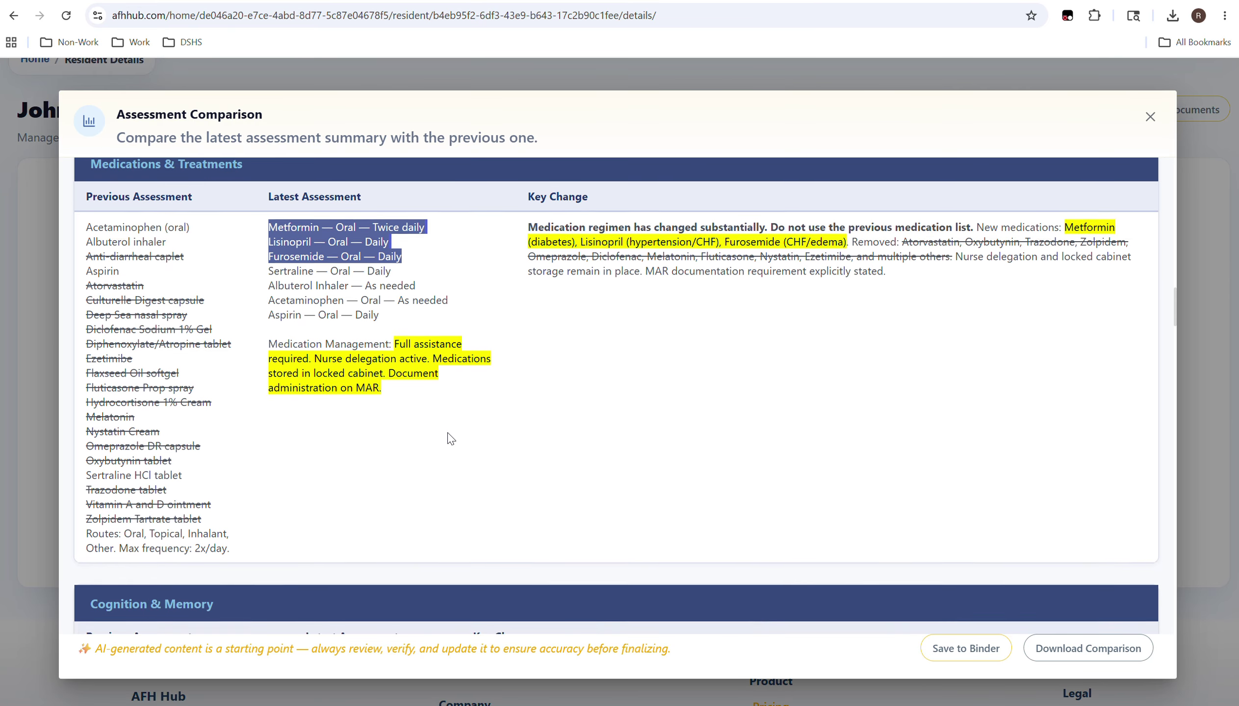
scroll(448, 435, down, 4)
scroll(448, 435, up, 3)
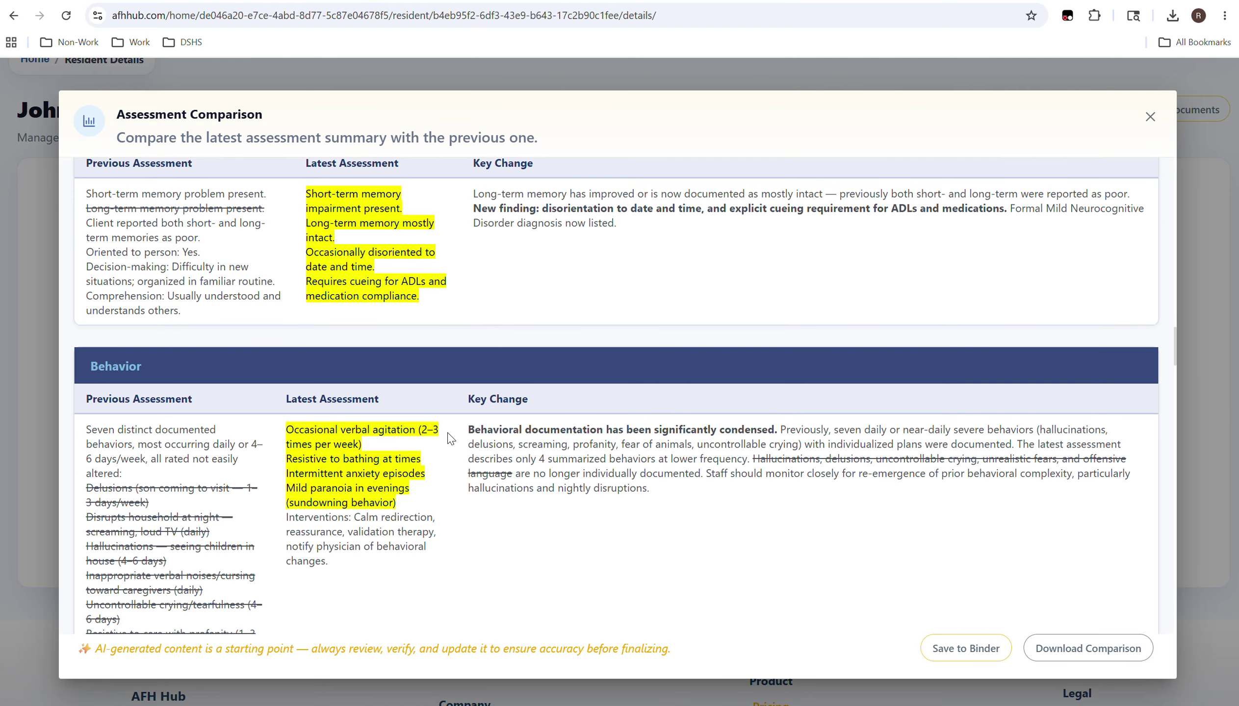
scroll(450, 438, down, 7)
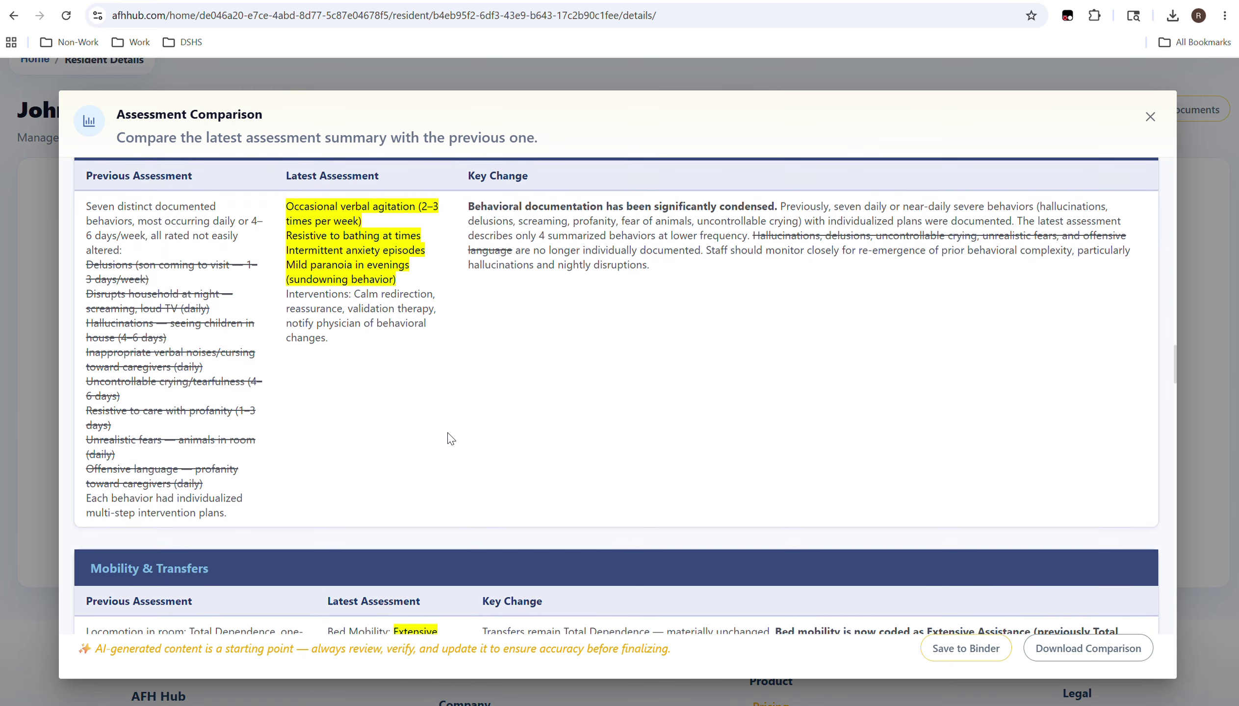
scroll(451, 437, down, 6)
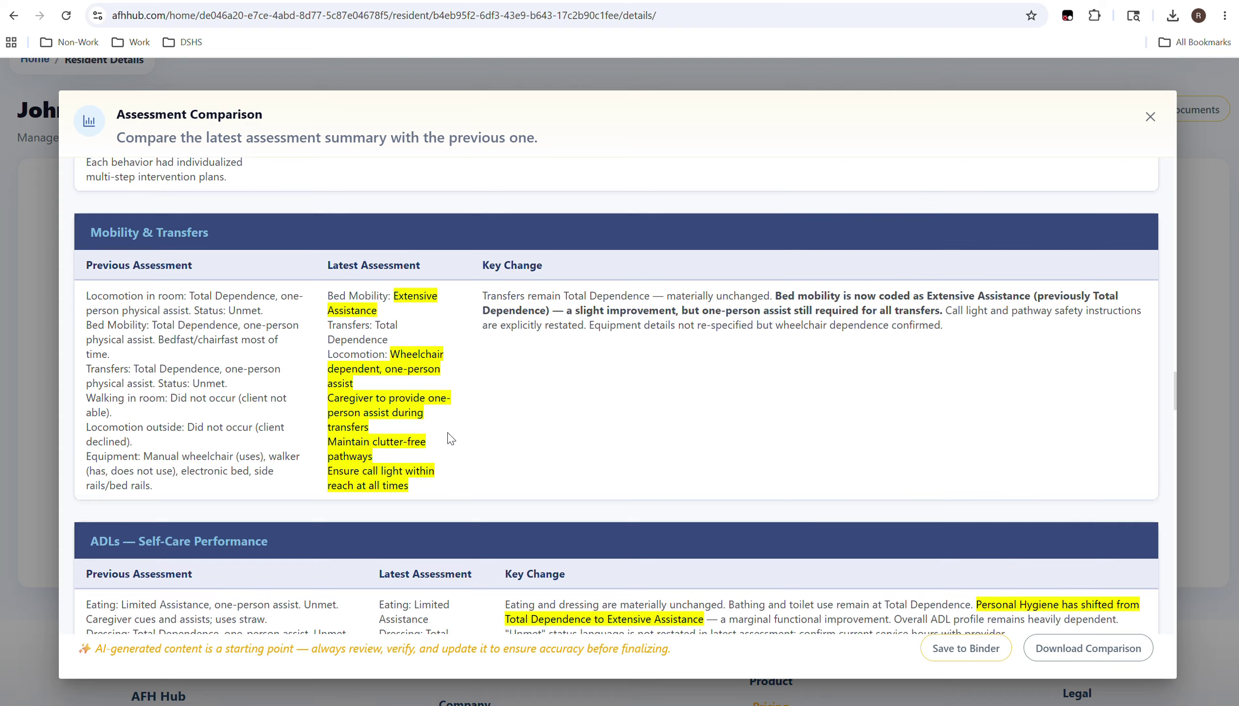
scroll(451, 438, down, 11)
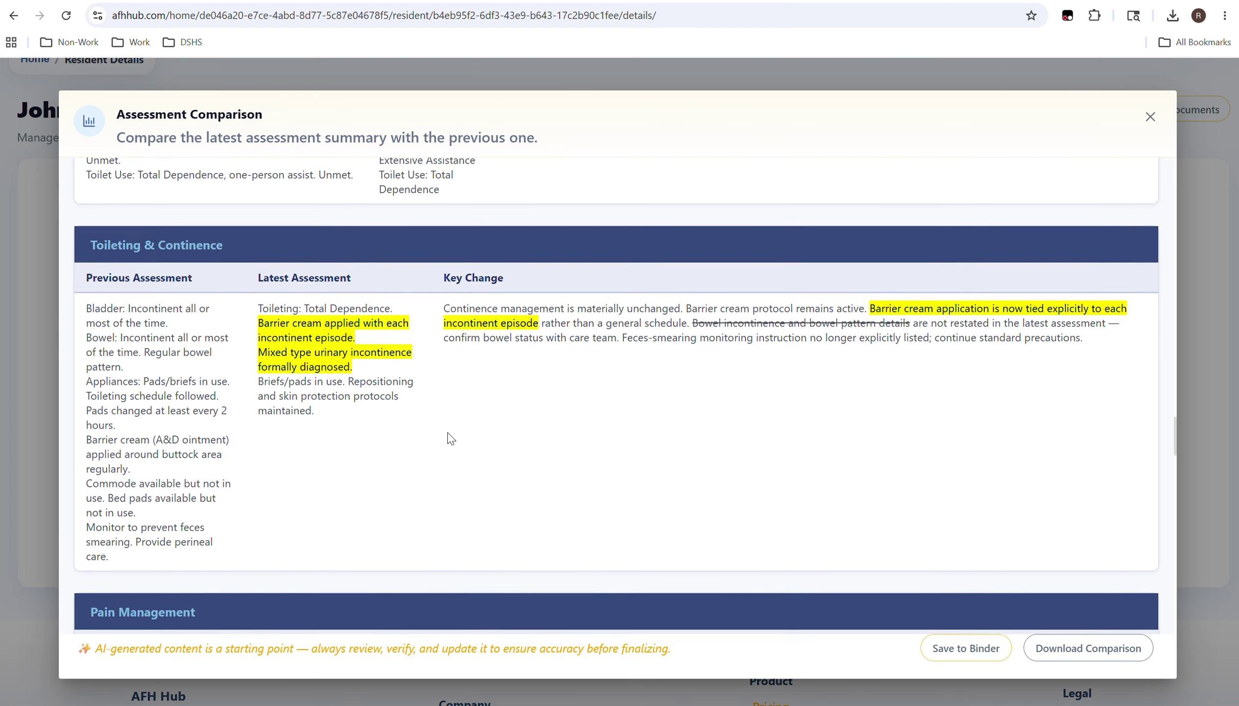
scroll(451, 438, down, 15)
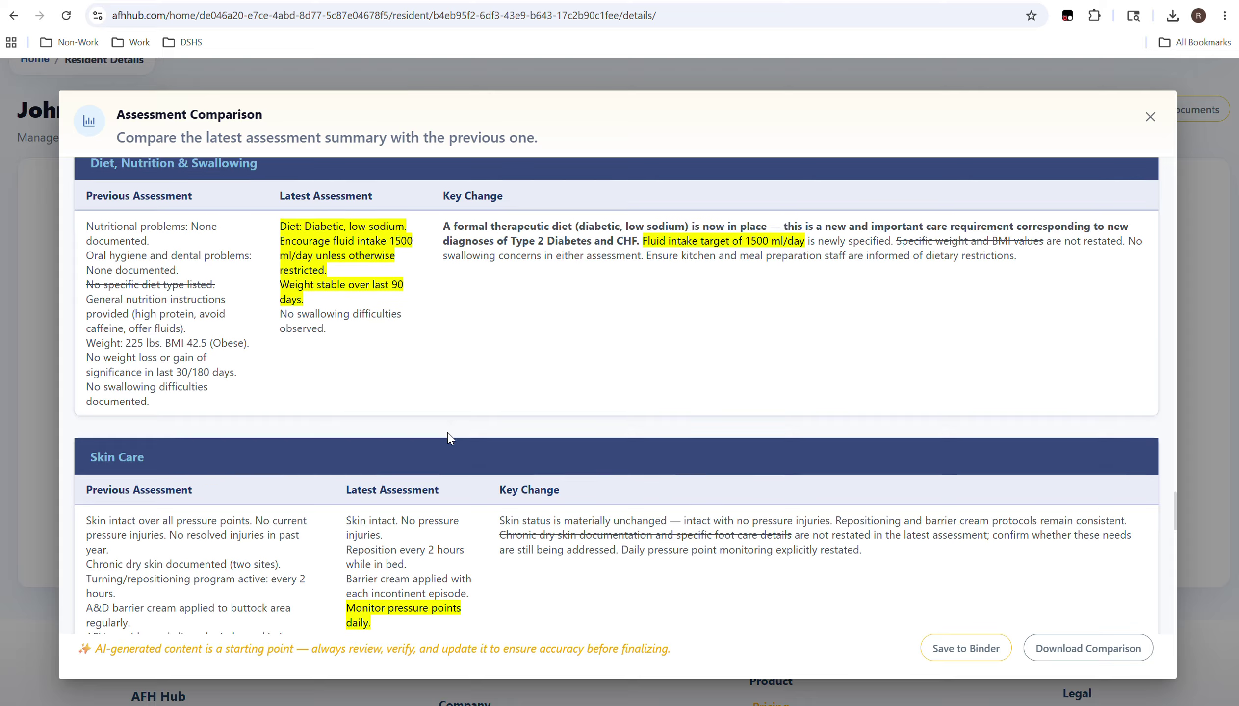
scroll(451, 437, down, 17)
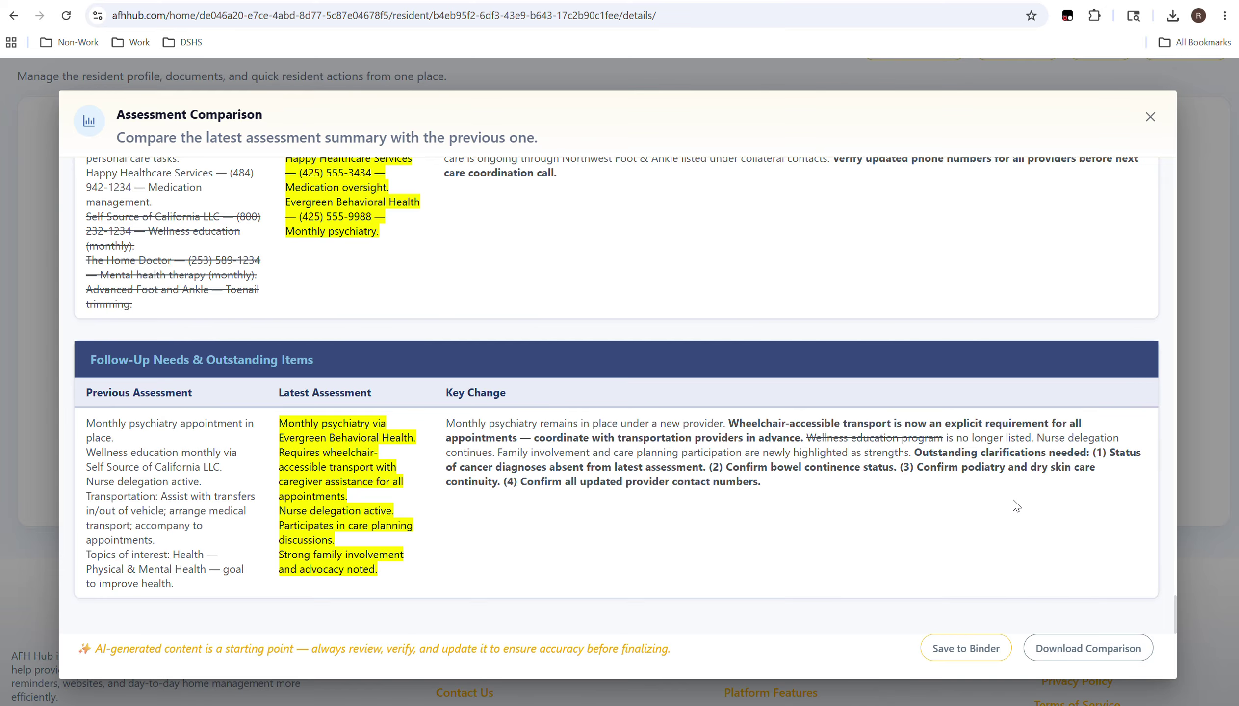
Look back through the comparison, close it, and locate the Compare Care Plans tool under Helpful AI Tools.
scroll(1016, 506, up, 20)
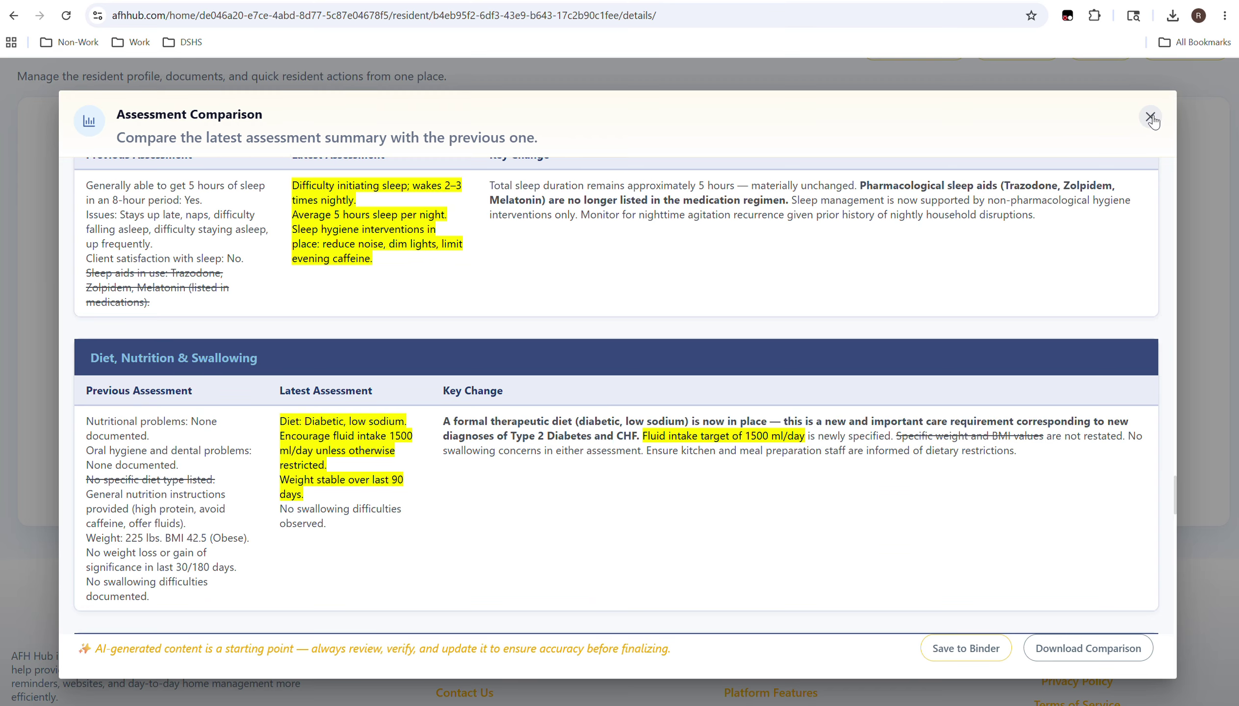
scroll(907, 315, up, 10)
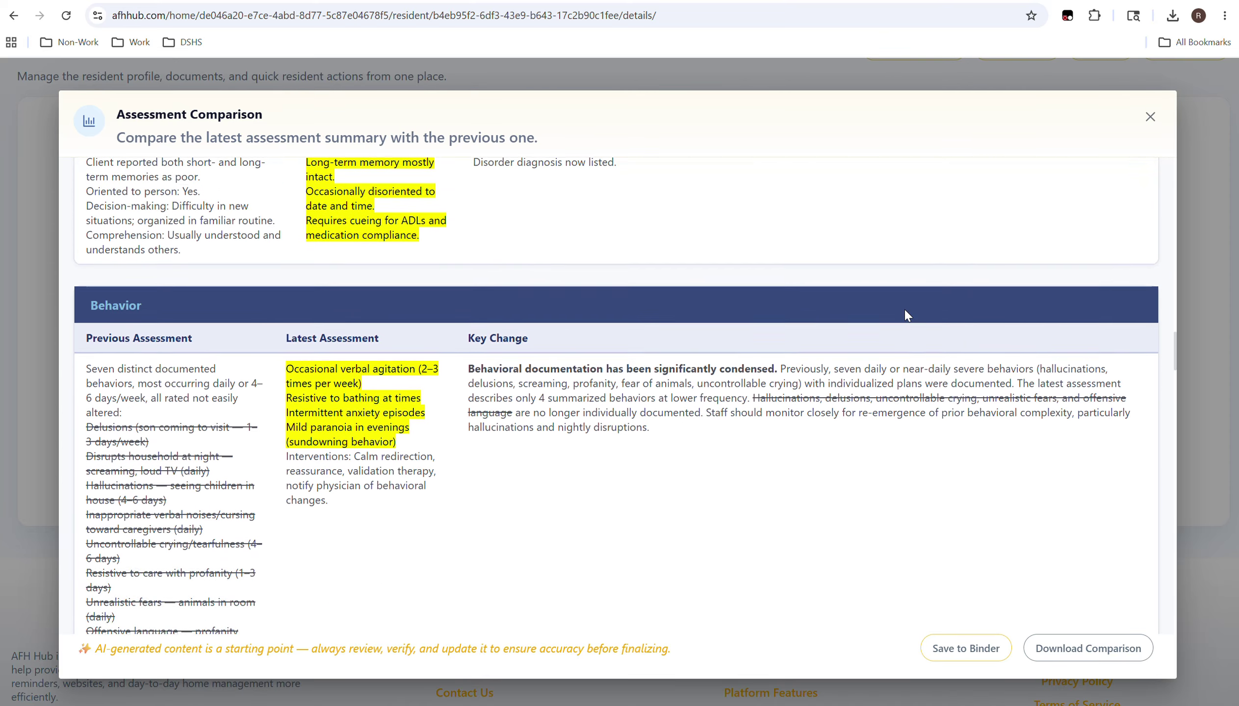
scroll(907, 315, up, 10)
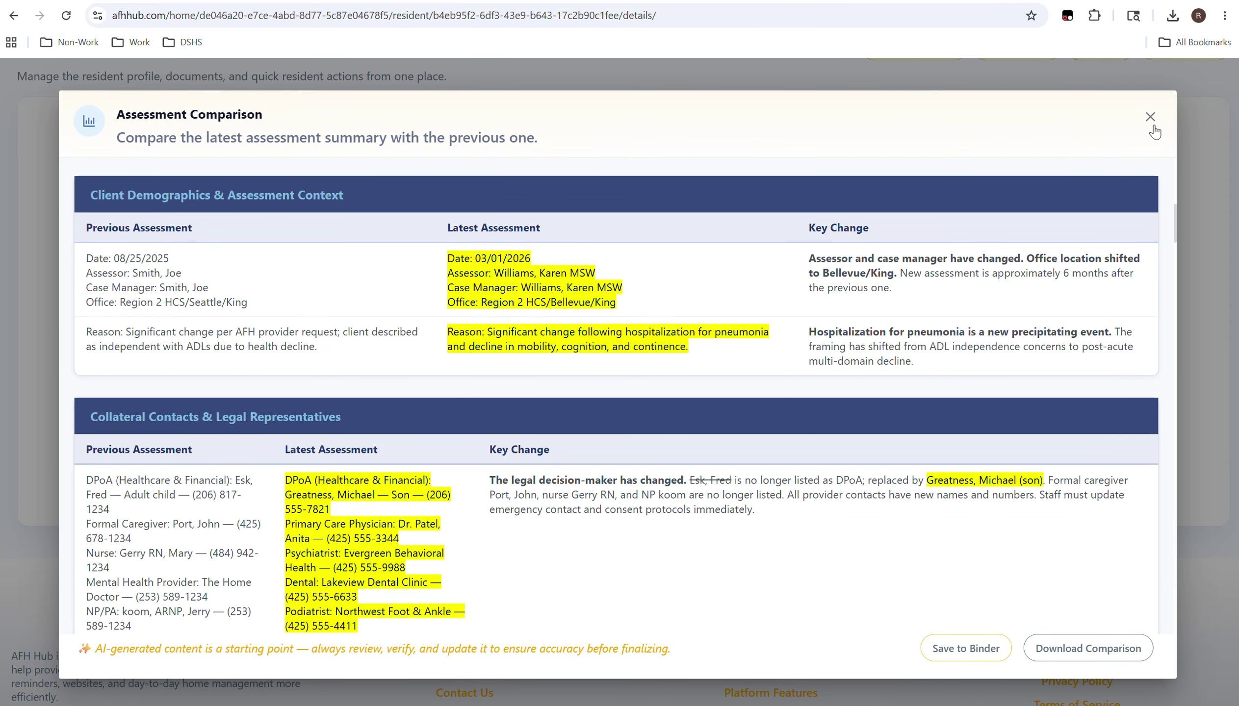
click(1154, 127)
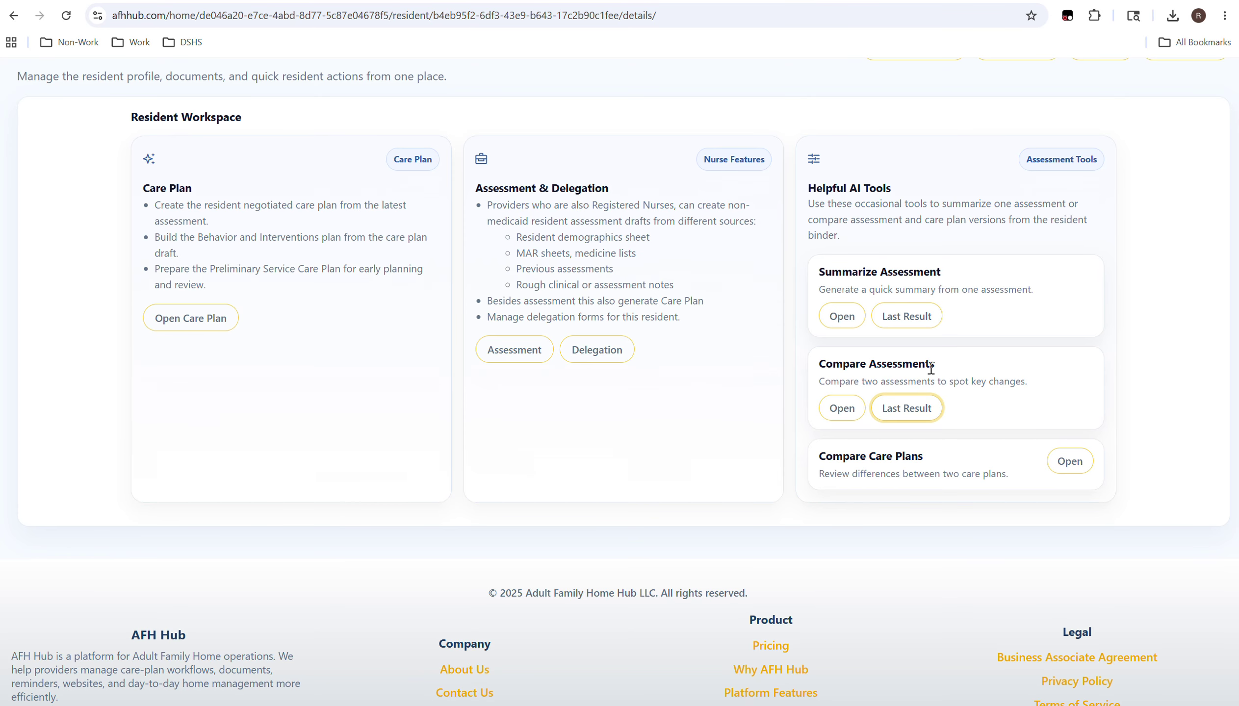
drag(815, 458, 910, 454)
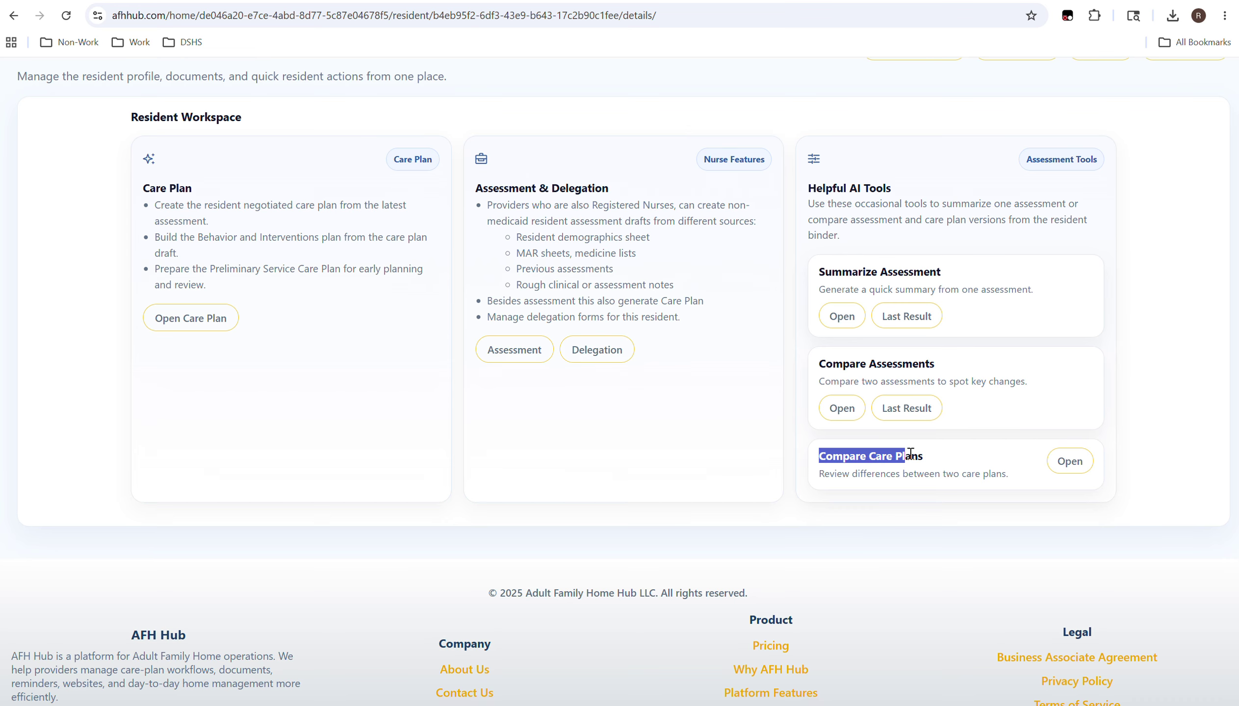
click(923, 452)
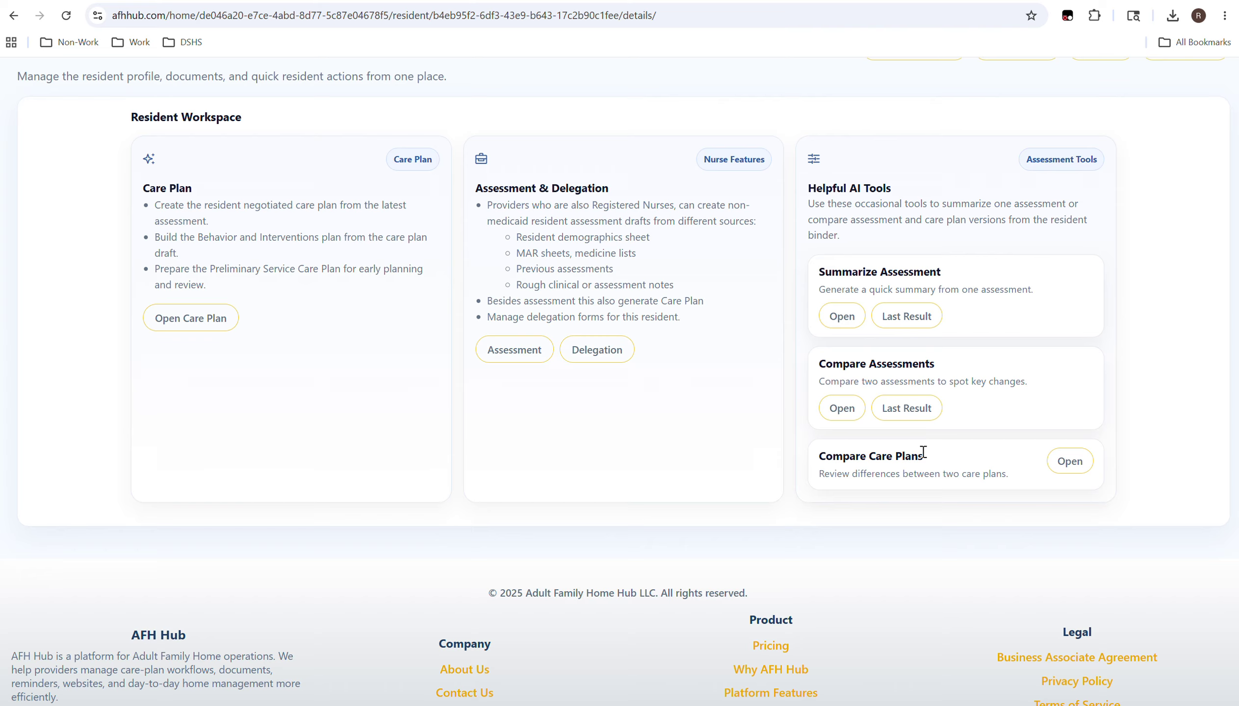